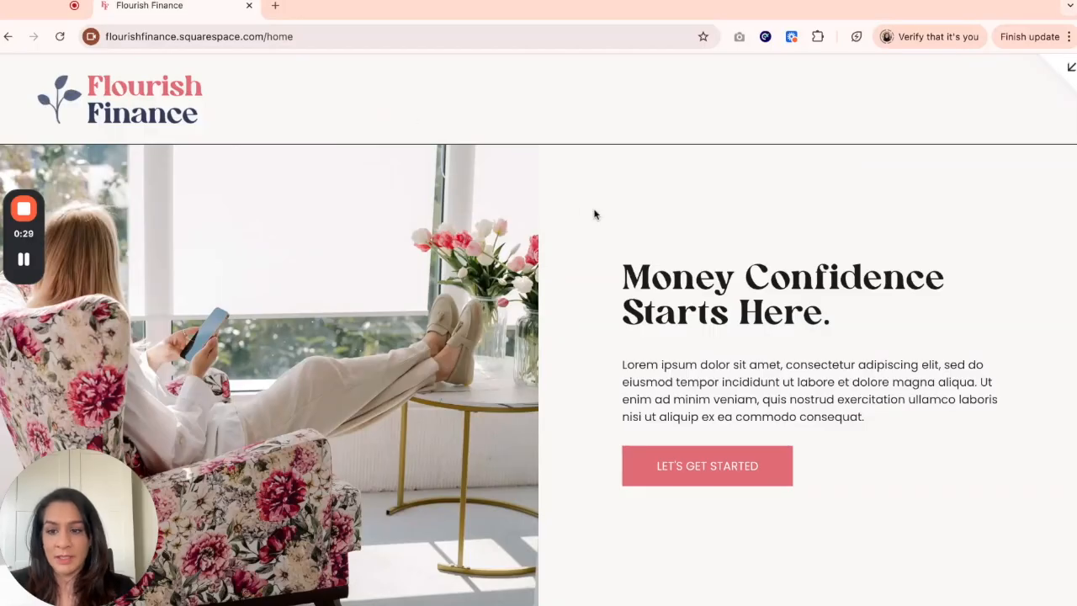
Review the home page's sections, from the hero through My approach, About, Services, FAQ and sign-up to the Let's Work Together form
{"action": "scroll", "coordinate": [594, 214], "scroll_direction": "down", "scroll_amount": 6}
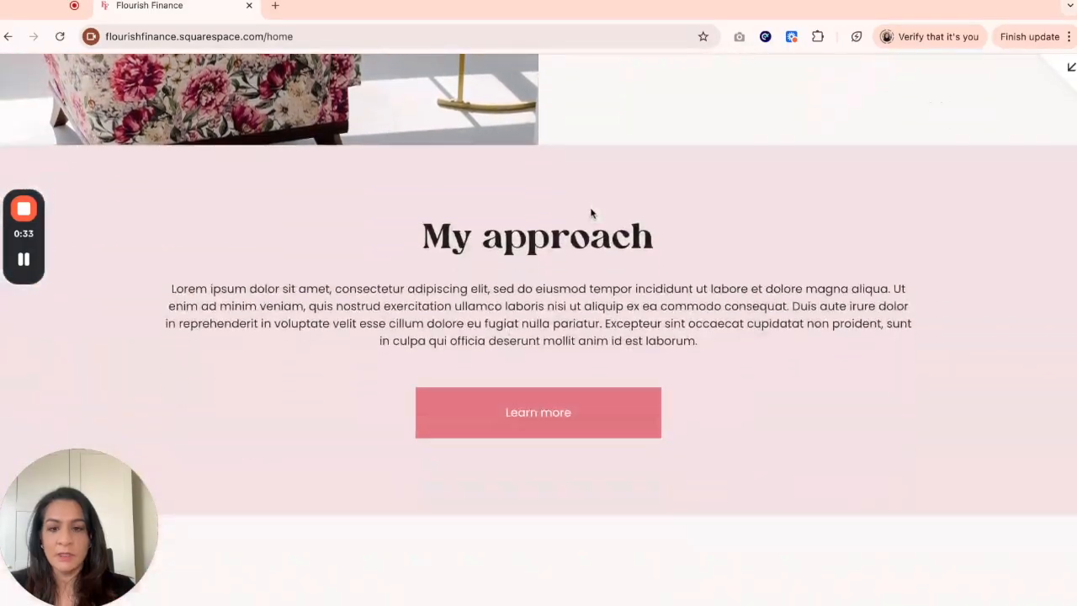
{"action": "scroll", "coordinate": [591, 214], "scroll_direction": "down", "scroll_amount": 2}
{"action": "scroll", "coordinate": [554, 233], "scroll_direction": "down", "scroll_amount": 4}
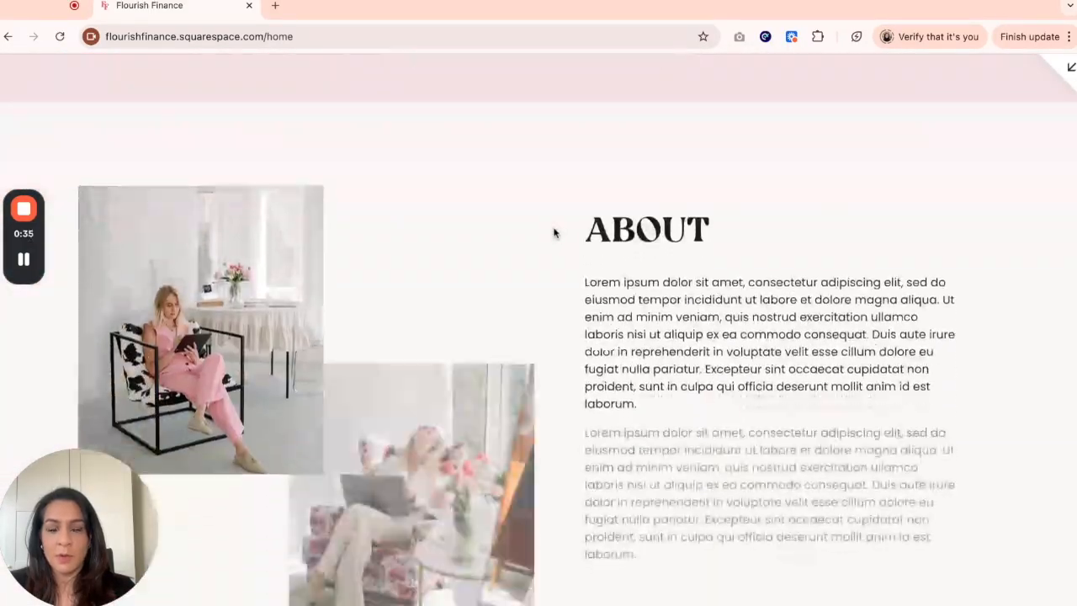
{"action": "scroll", "coordinate": [553, 233], "scroll_direction": "down", "scroll_amount": 1}
{"action": "scroll", "coordinate": [706, 241], "scroll_direction": "down", "scroll_amount": 6}
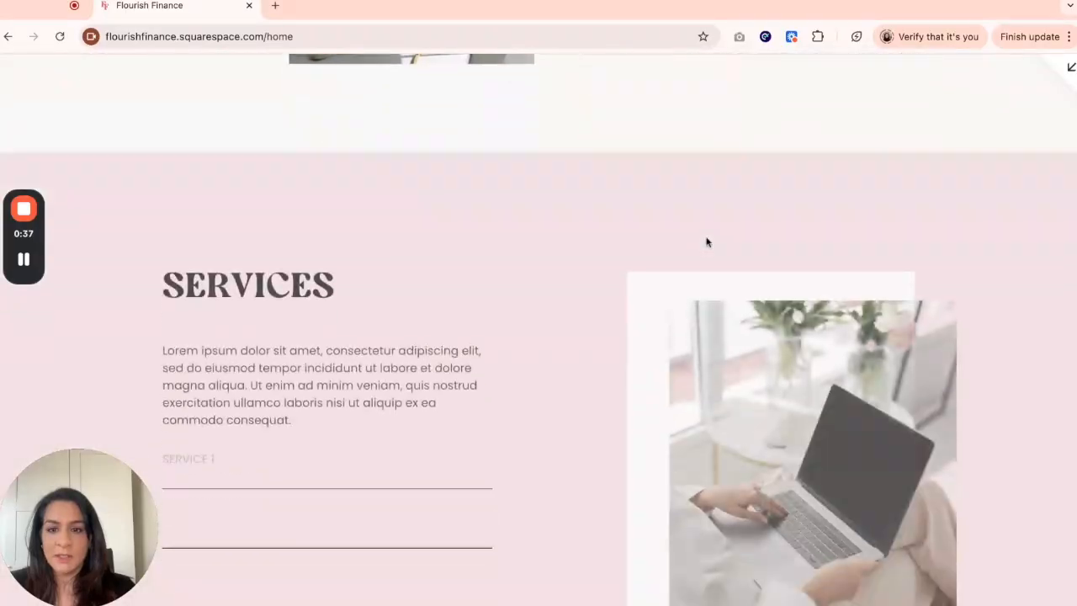
{"action": "scroll", "coordinate": [707, 242], "scroll_direction": "down", "scroll_amount": 10}
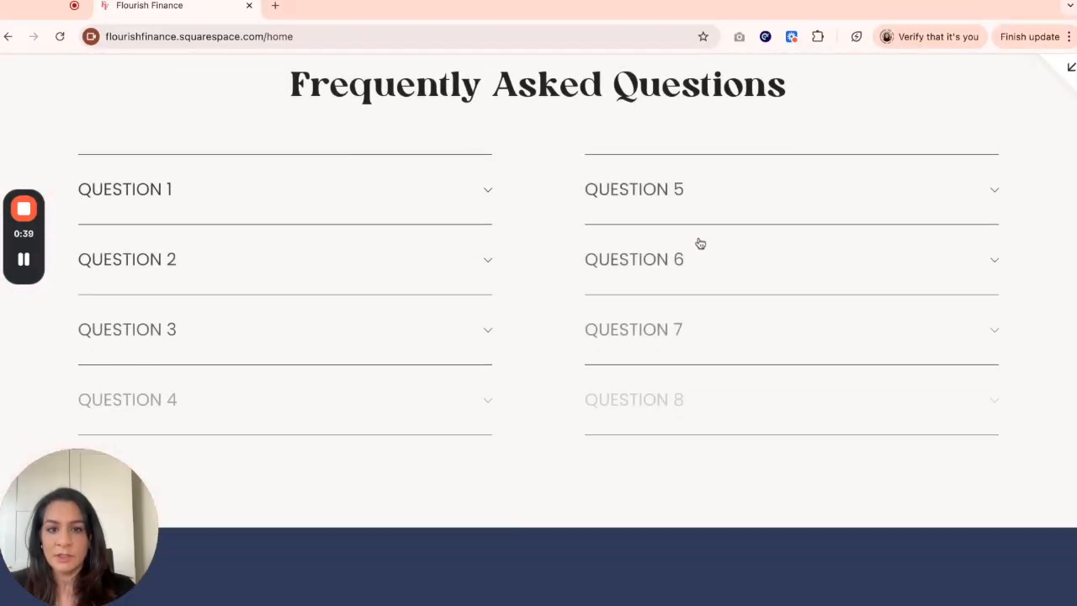
{"action": "scroll", "coordinate": [700, 244], "scroll_direction": "down", "scroll_amount": 8}
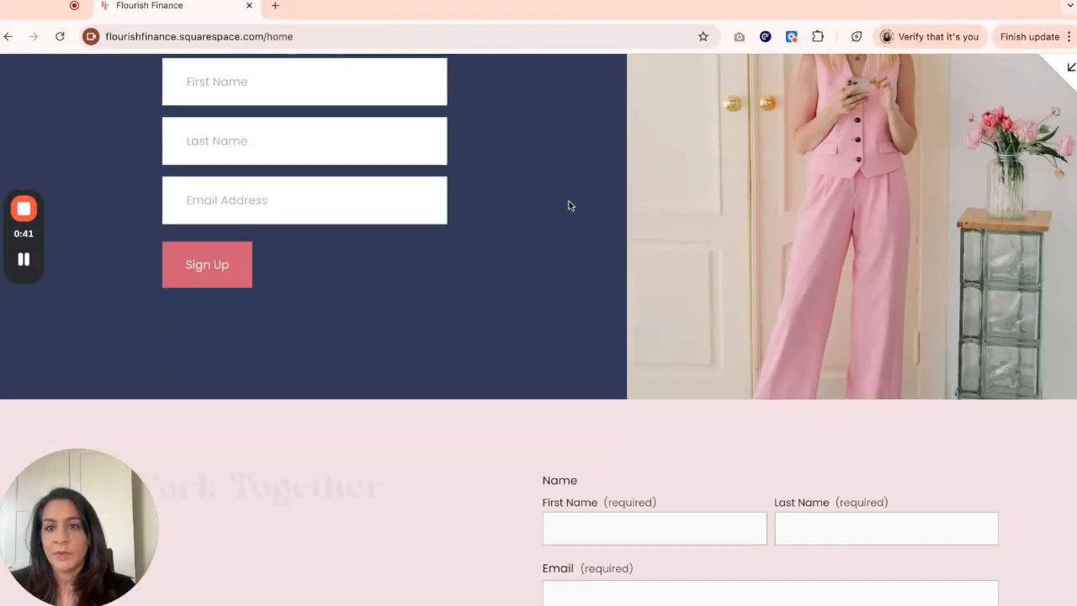
{"action": "scroll", "coordinate": [500, 312], "scroll_direction": "down", "scroll_amount": 2}
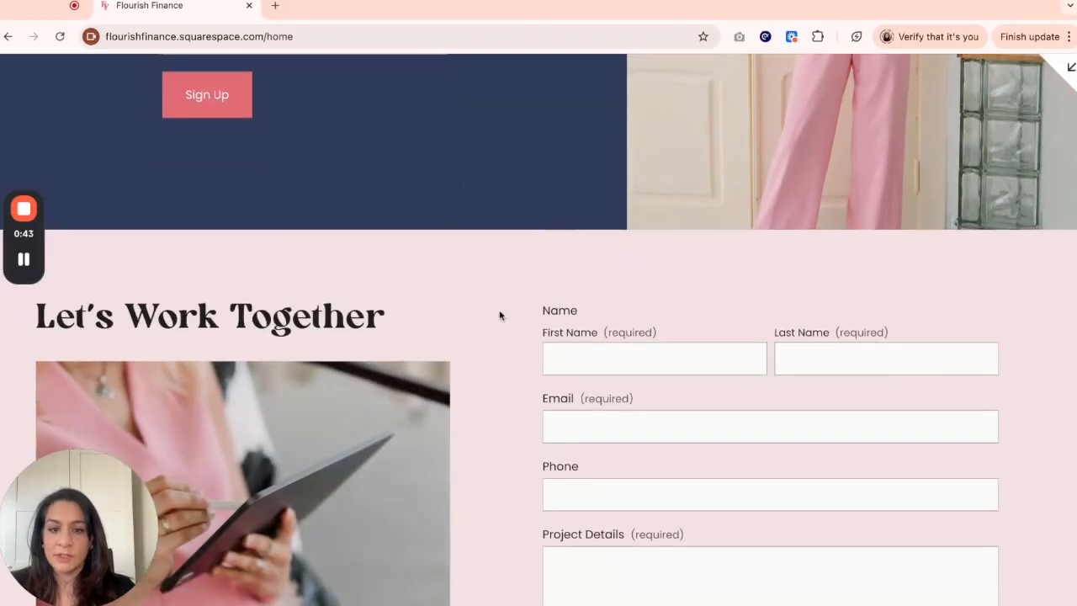
{"action": "scroll", "coordinate": [506, 292], "scroll_direction": "up", "scroll_amount": 2}
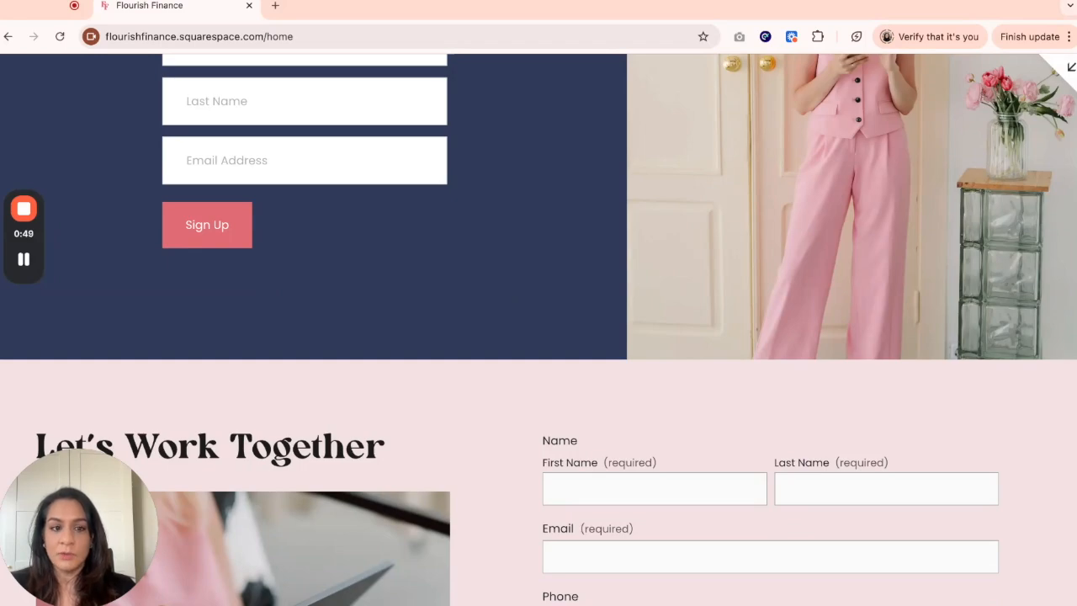
{"action": "scroll", "coordinate": [539, 328], "scroll_direction": "up", "scroll_amount": 20}
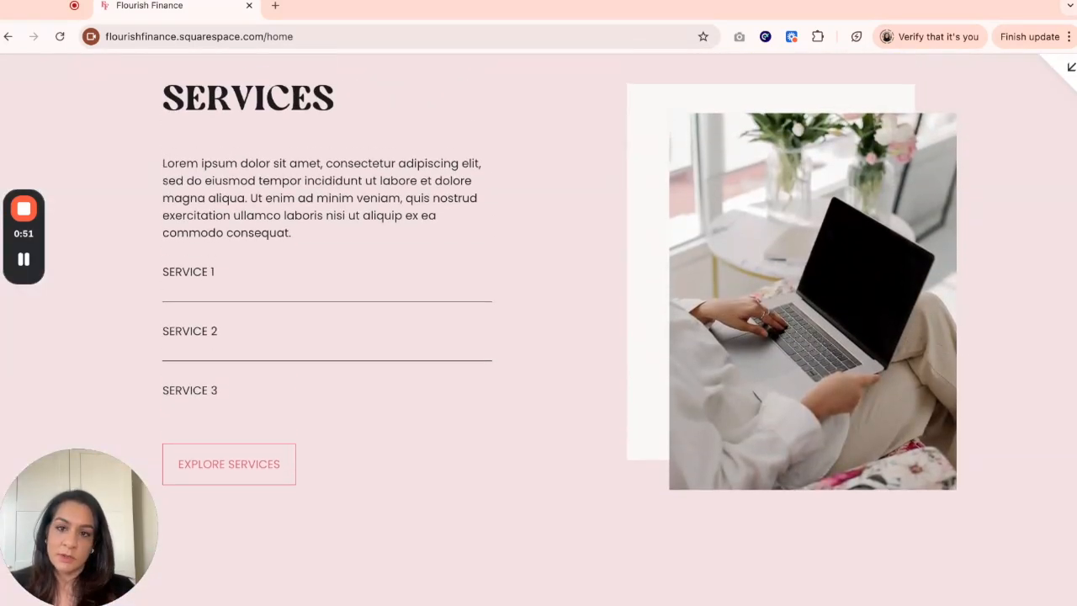
{"action": "scroll", "coordinate": [538, 328], "scroll_direction": "up", "scroll_amount": 15}
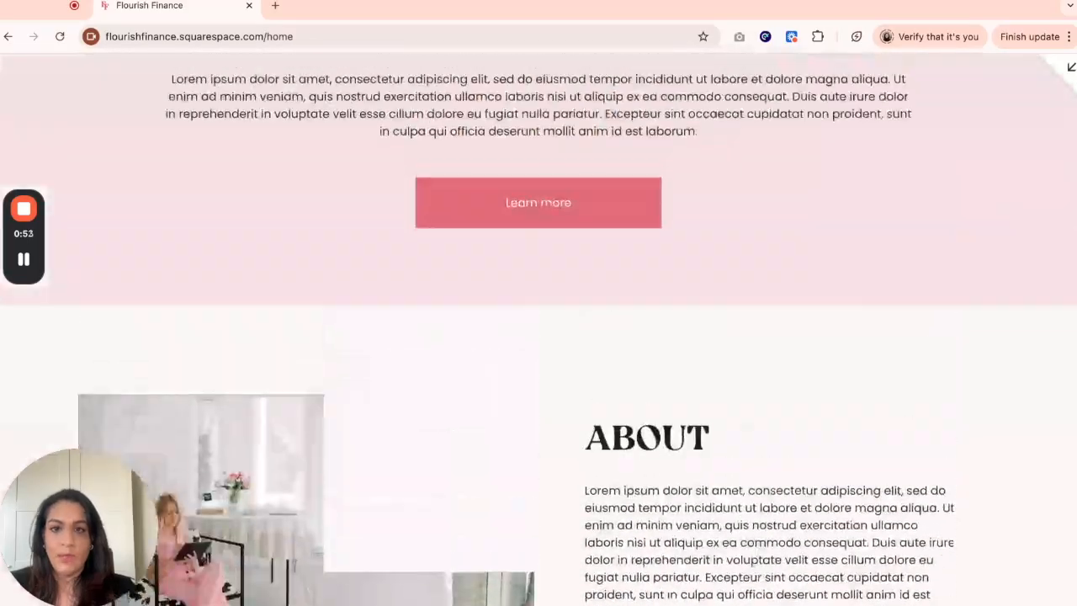
{"action": "scroll", "coordinate": [539, 328], "scroll_direction": "up", "scroll_amount": 10}
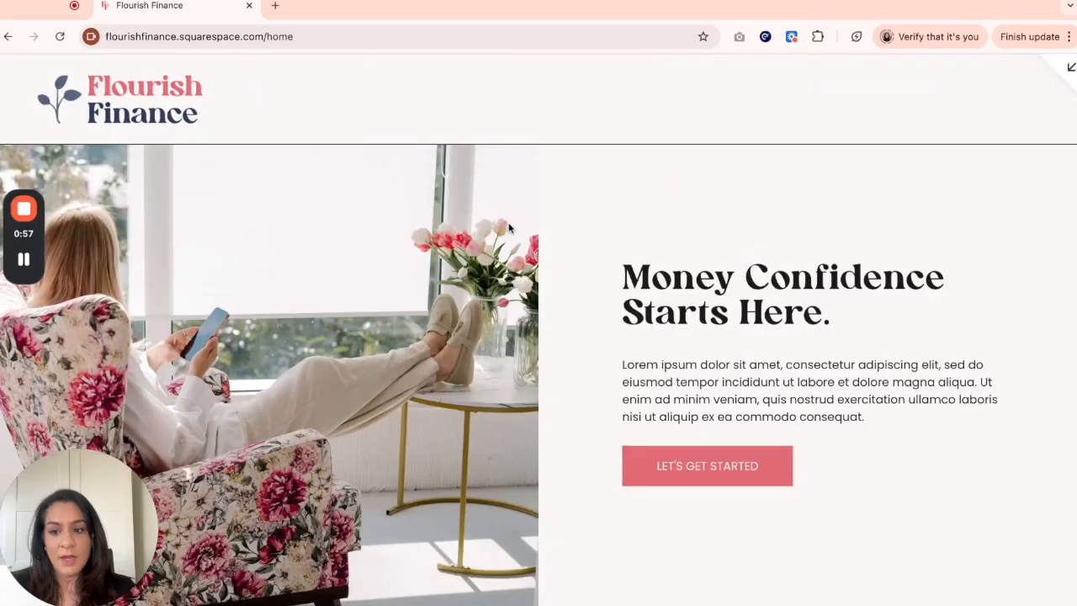
{"action": "scroll", "coordinate": [518, 288], "scroll_direction": "down", "scroll_amount": 15}
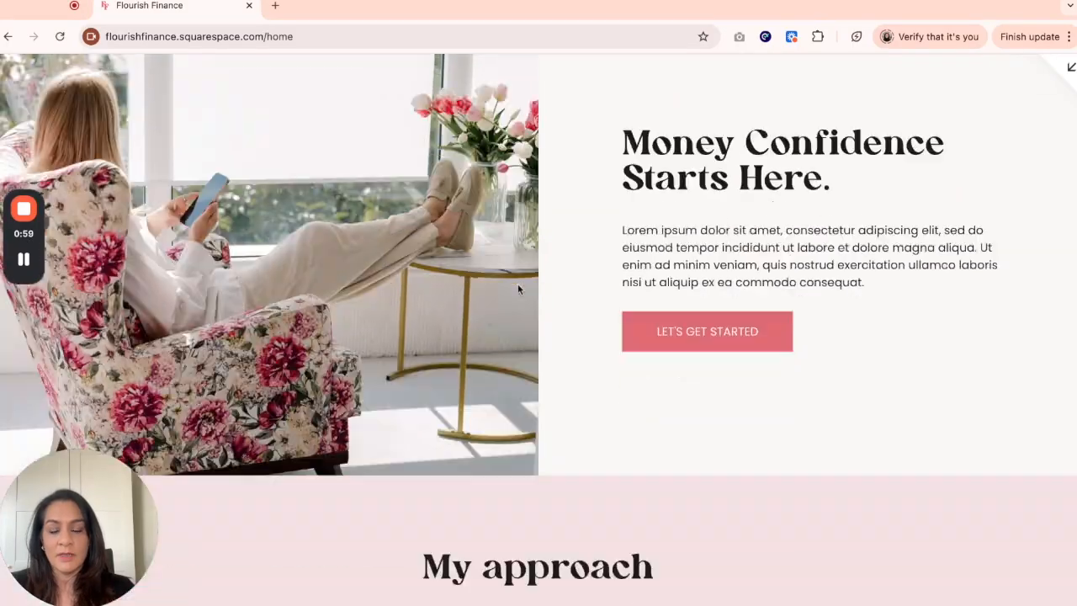
{"action": "scroll", "coordinate": [518, 289], "scroll_direction": "up", "scroll_amount": 15}
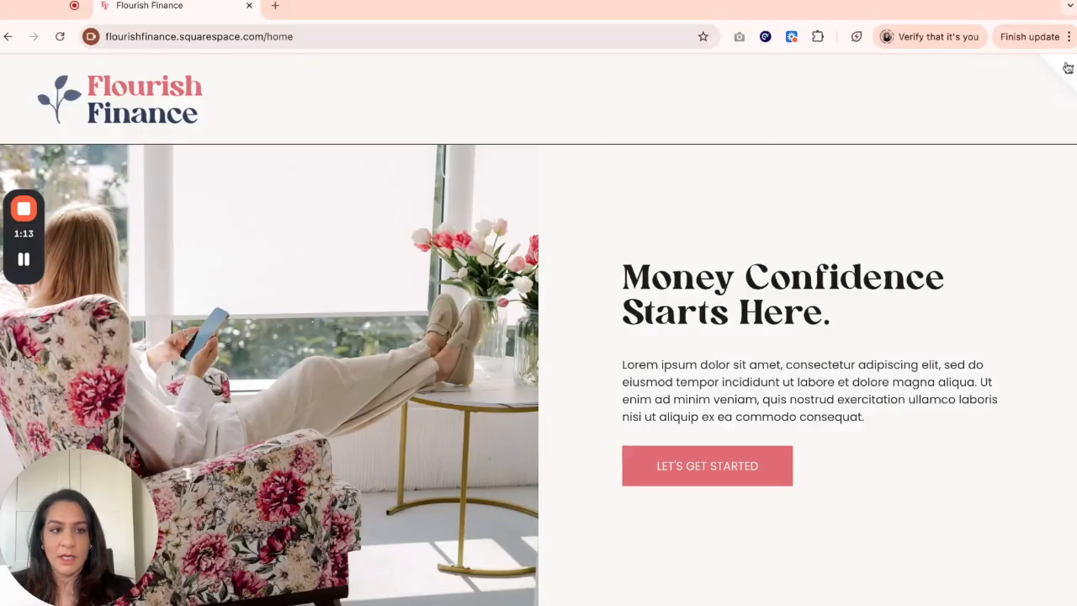
Open the Home page for editing and set the About section's anchor link to "about"
{"action": "left_click", "coordinate": [1069, 74]}
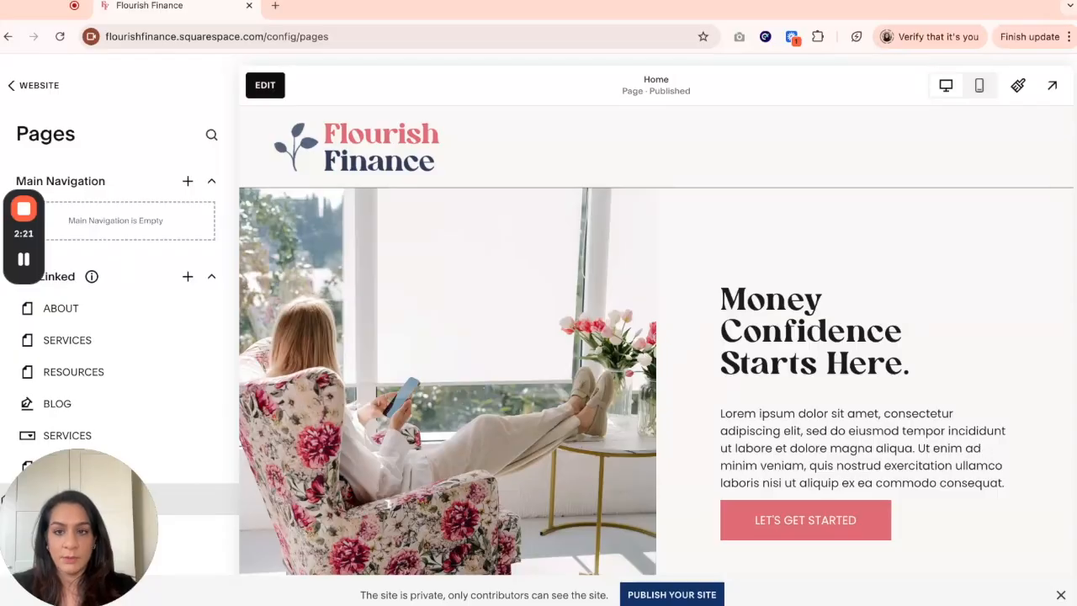
{"action": "left_click", "coordinate": [267, 87]}
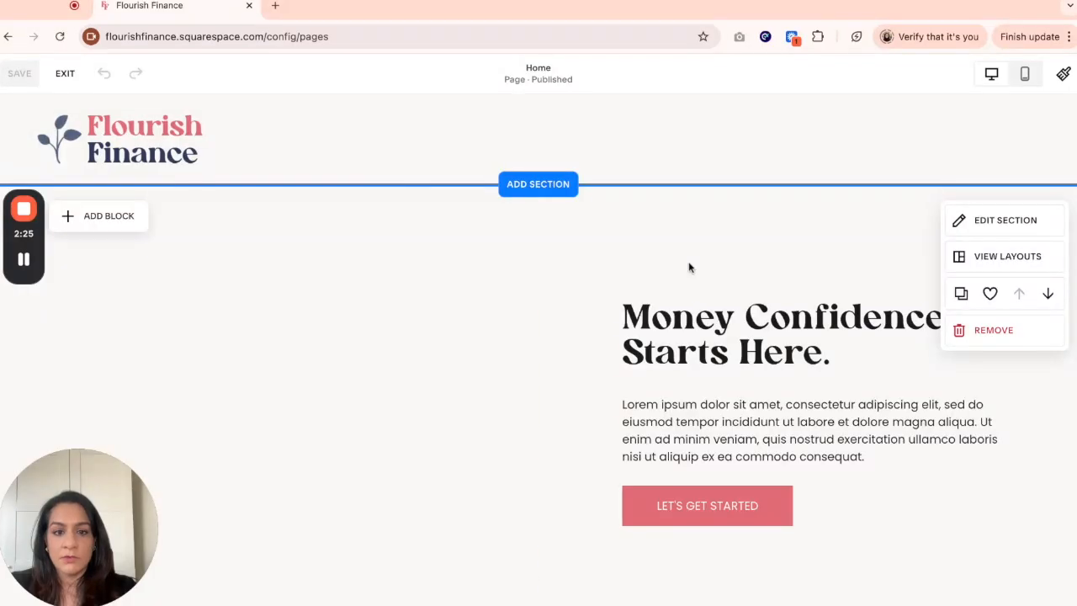
{"action": "scroll", "coordinate": [689, 266], "scroll_direction": "down", "scroll_amount": 6}
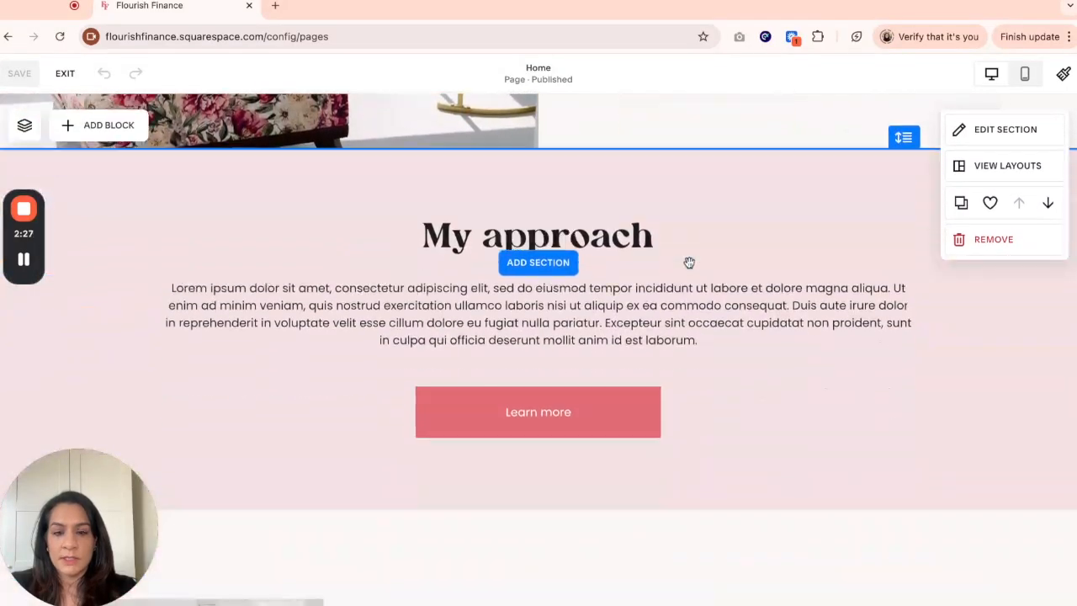
{"action": "scroll", "coordinate": [689, 263], "scroll_direction": "down", "scroll_amount": 5}
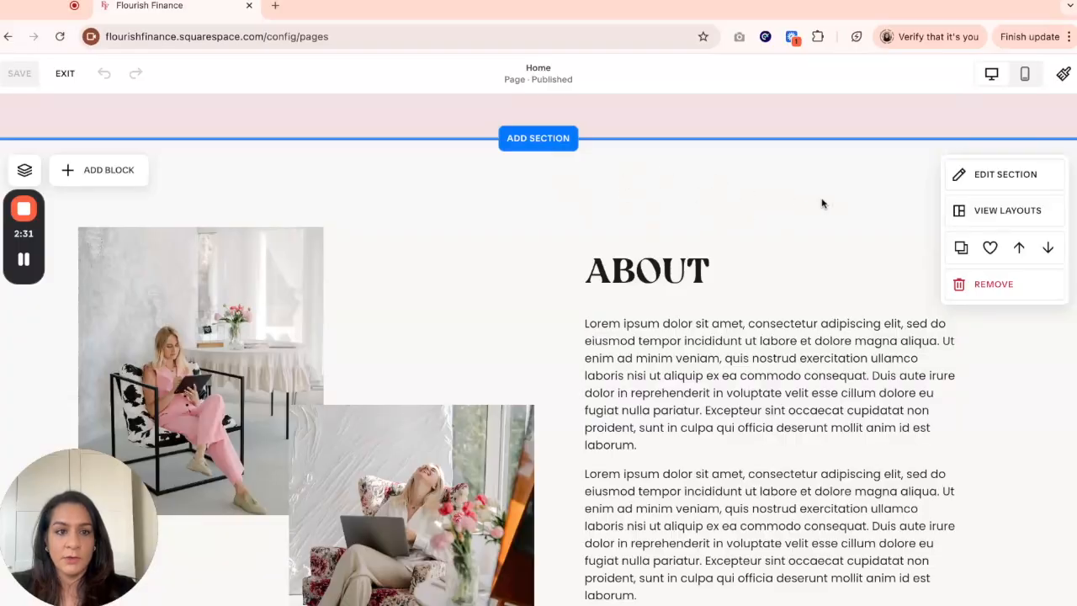
{"action": "left_click", "coordinate": [961, 175]}
{"action": "left_click", "coordinate": [911, 535]}
{"action": "type", "text": "about"}
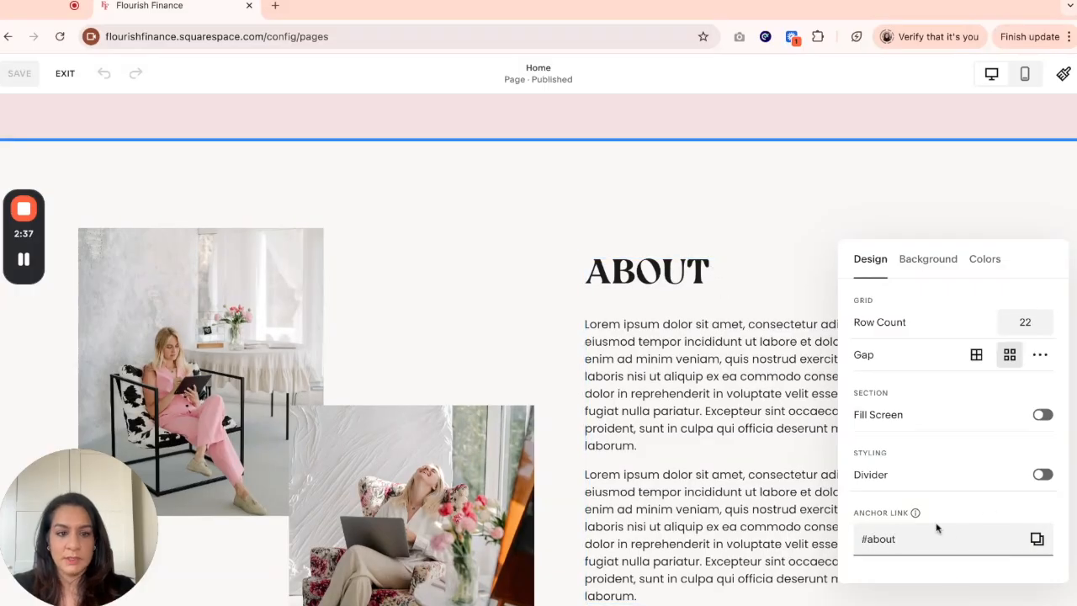
{"action": "left_click", "coordinate": [709, 209]}
Set the Services section's anchor link to "services"
{"action": "scroll", "coordinate": [753, 305], "scroll_direction": "down", "scroll_amount": 7}
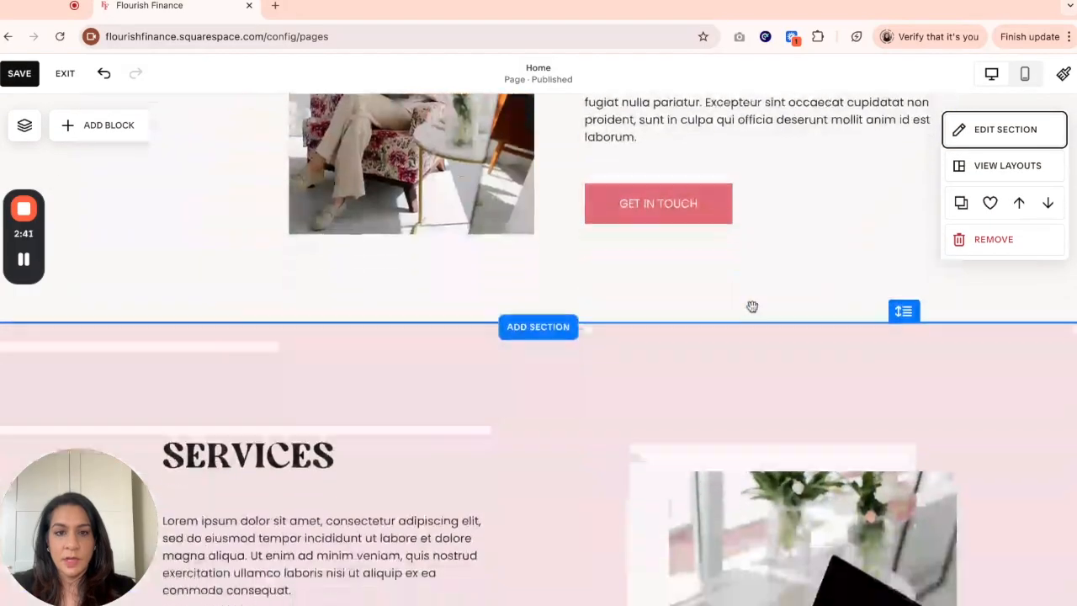
{"action": "scroll", "coordinate": [753, 306], "scroll_direction": "down", "scroll_amount": 1}
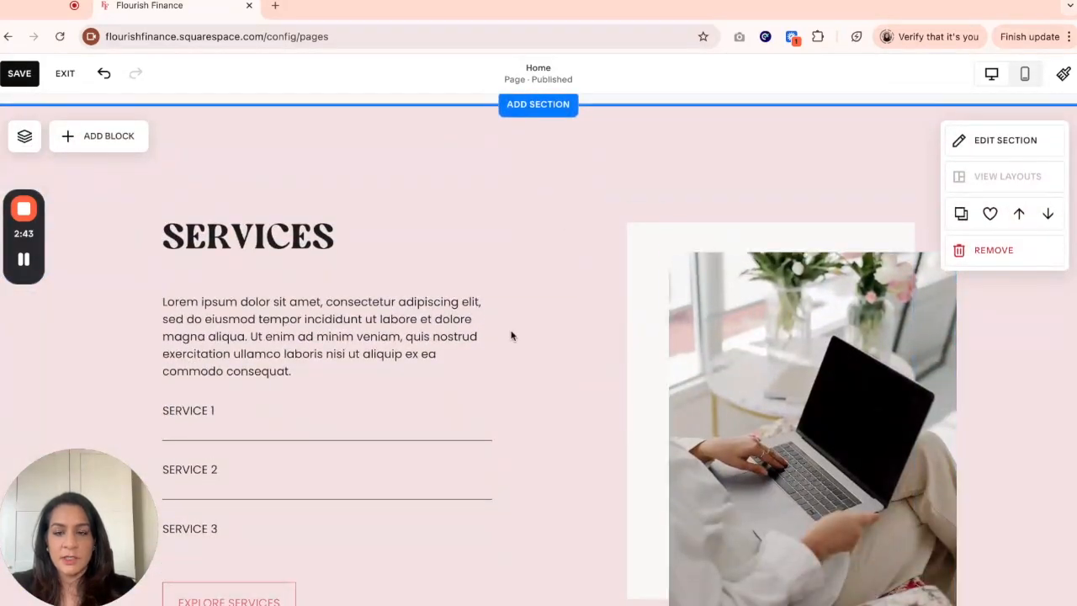
{"action": "left_click", "coordinate": [1002, 140]}
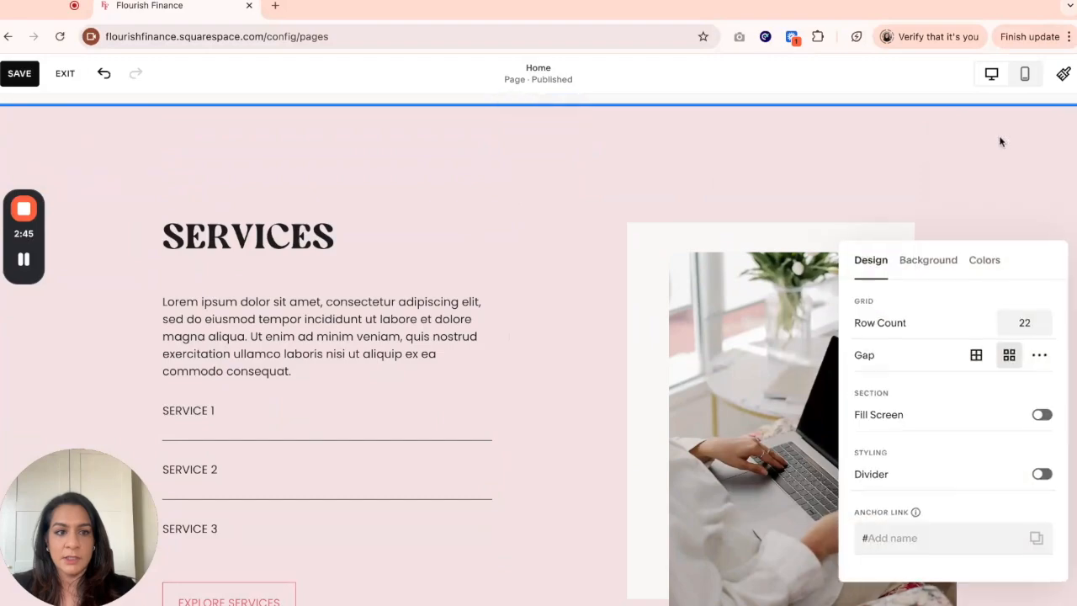
{"action": "left_click", "coordinate": [937, 539]}
{"action": "type", "text": "s"}
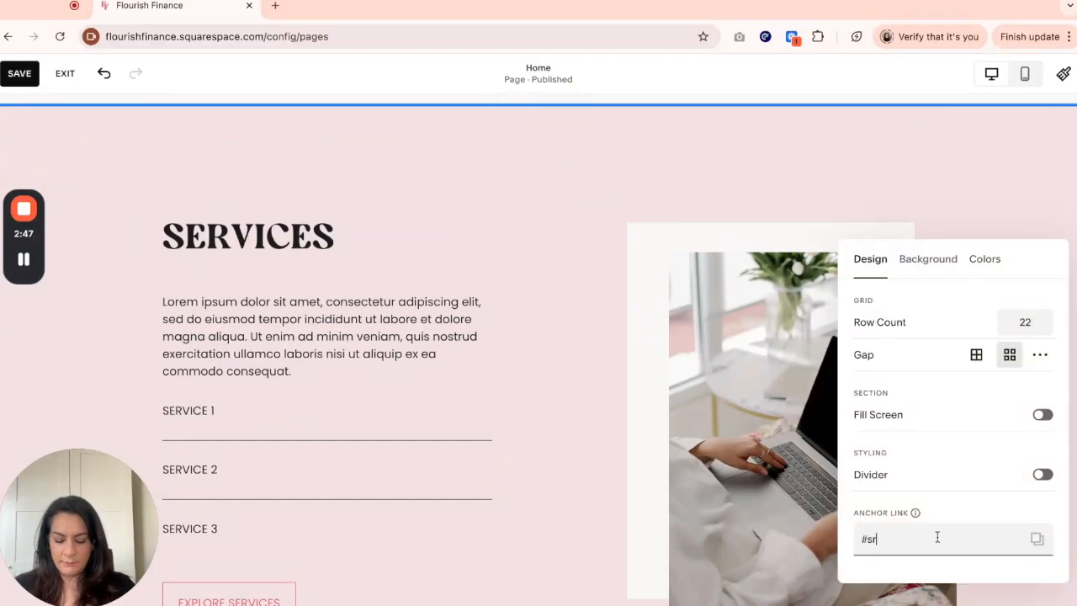
{"action": "type", "text": "ervices"}
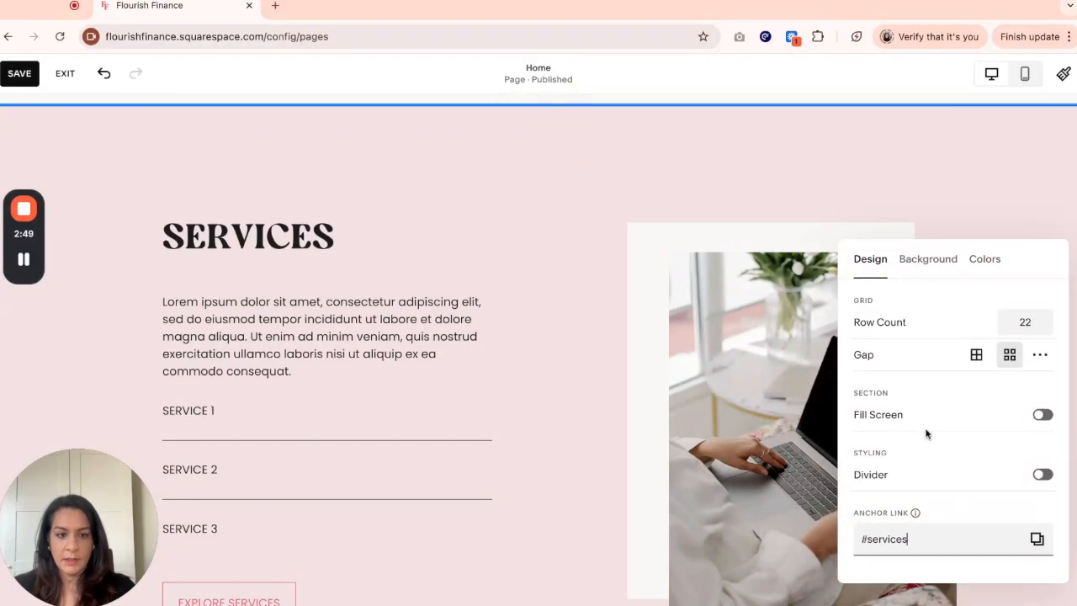
{"action": "left_click", "coordinate": [576, 192]}
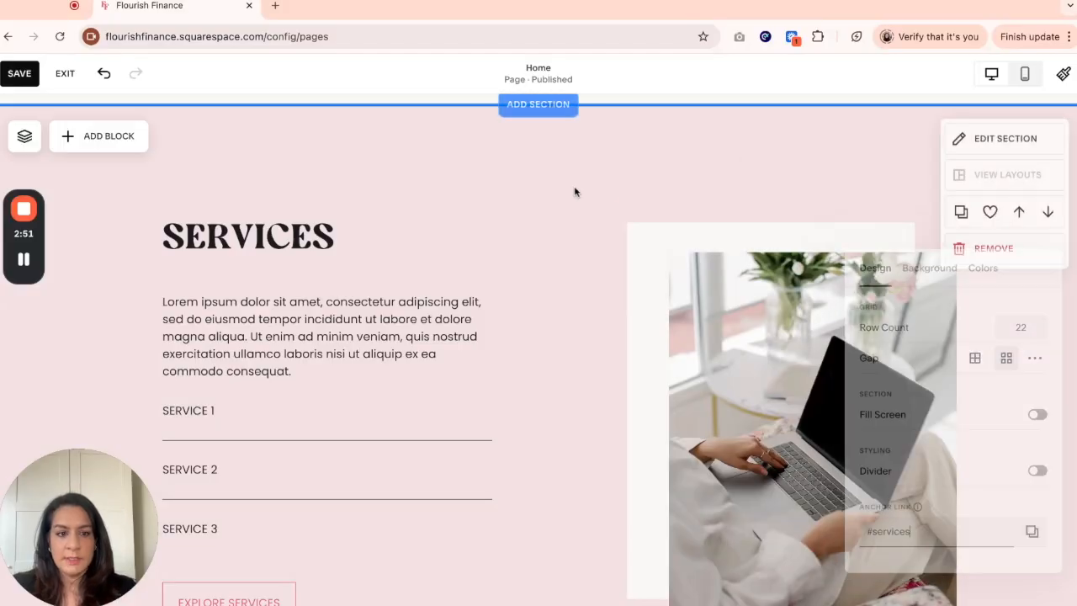
Give the Frequently Asked Questions section the anchor link "faq"
{"action": "scroll", "coordinate": [585, 210], "scroll_direction": "down", "scroll_amount": 6}
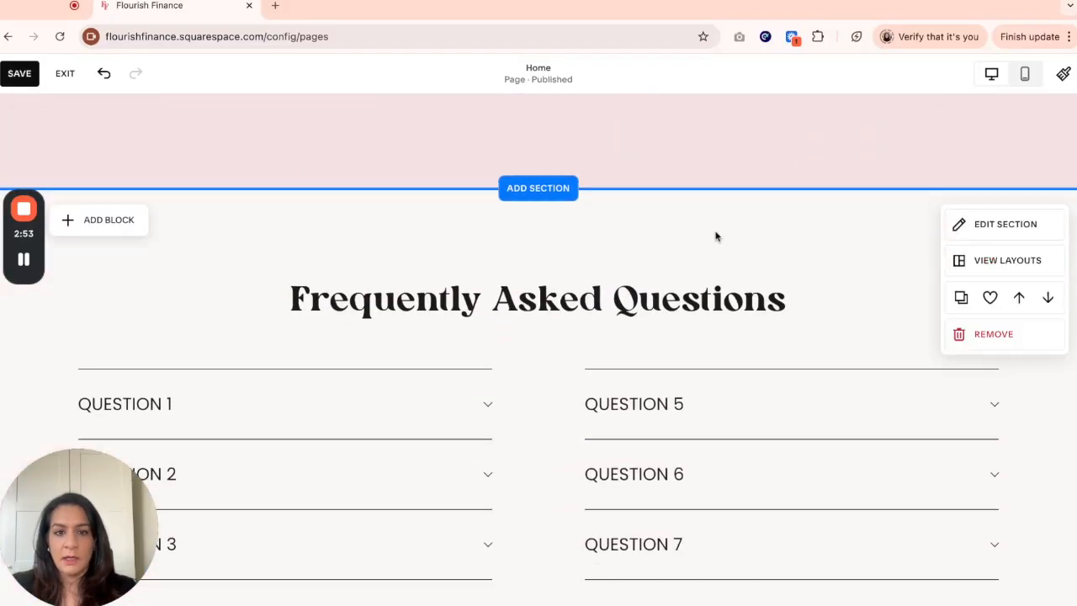
{"action": "left_click", "coordinate": [1002, 234]}
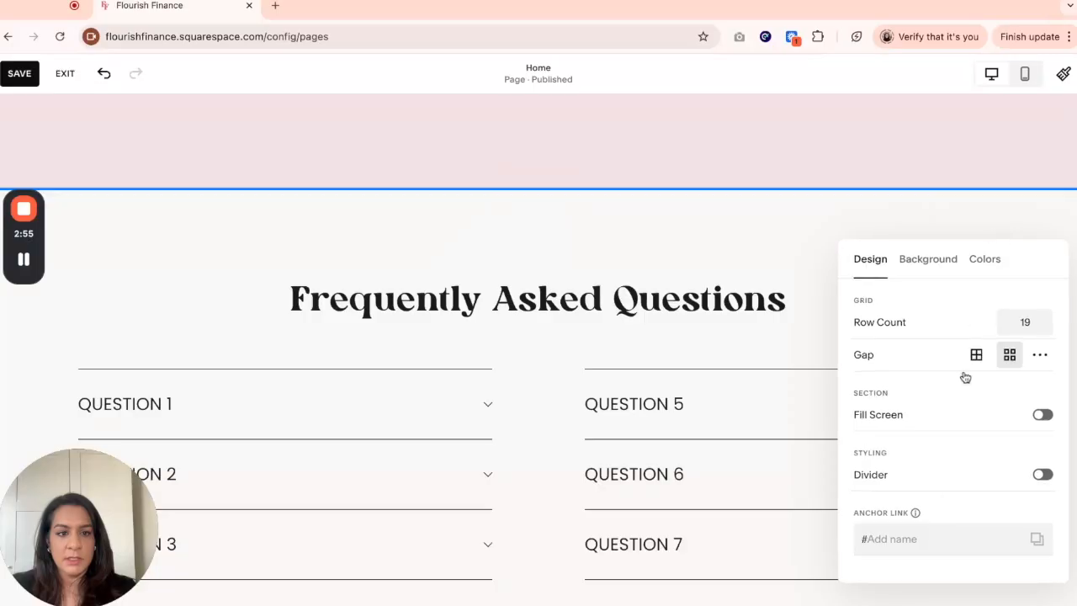
{"action": "left_click", "coordinate": [916, 536]}
{"action": "type", "text": "faq"}
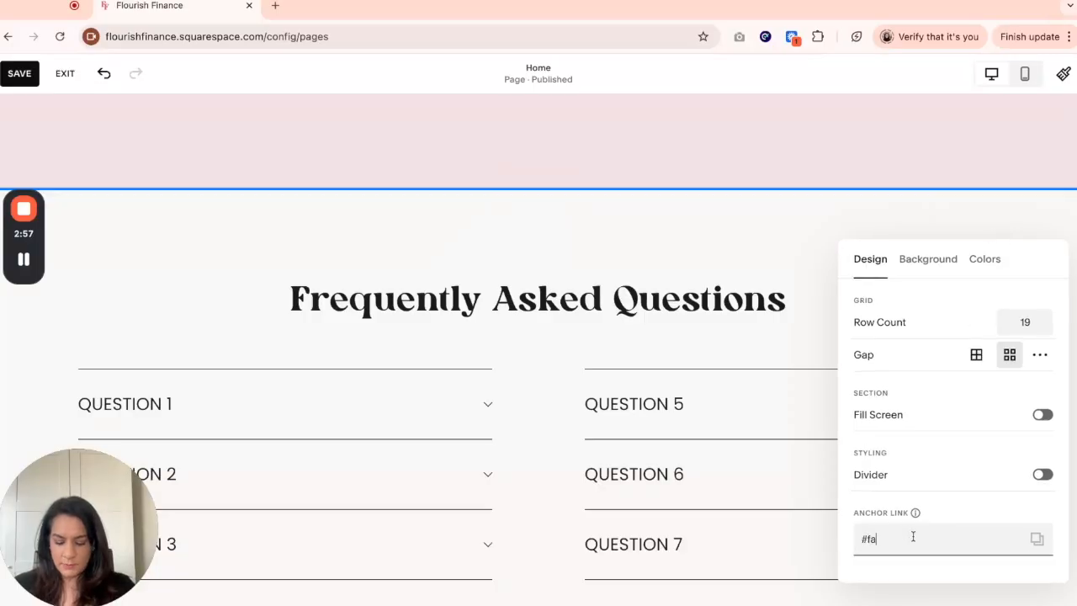
{"action": "left_click", "coordinate": [741, 255]}
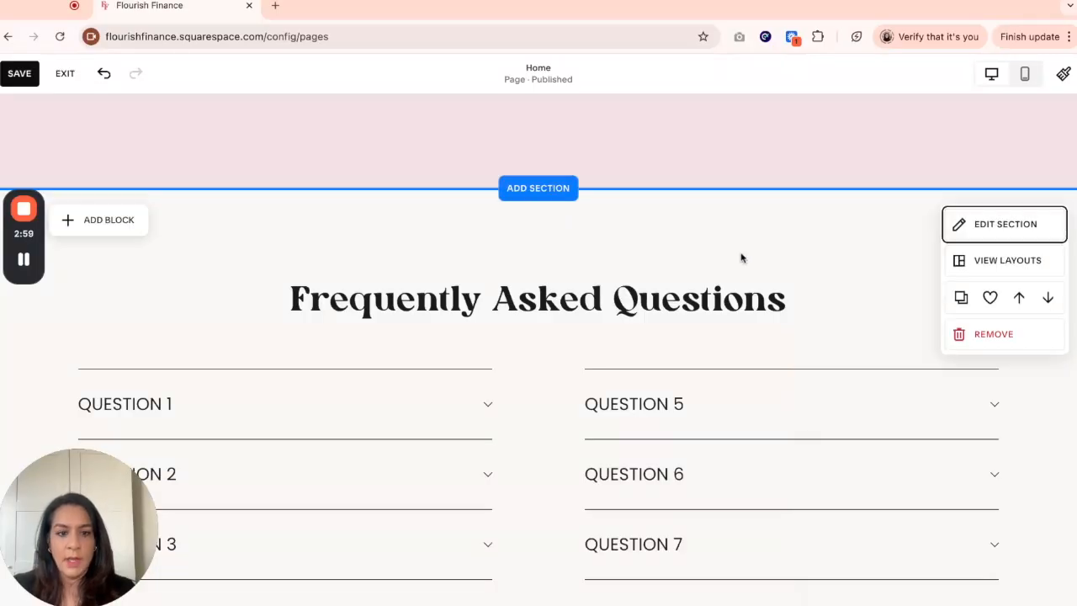
Set the Let's Work Together section's anchor link to "contact" and reopen the section's settings to check it
{"action": "scroll", "coordinate": [741, 255], "scroll_direction": "down", "scroll_amount": 10}
{"action": "scroll", "coordinate": [740, 255], "scroll_direction": "down", "scroll_amount": 3}
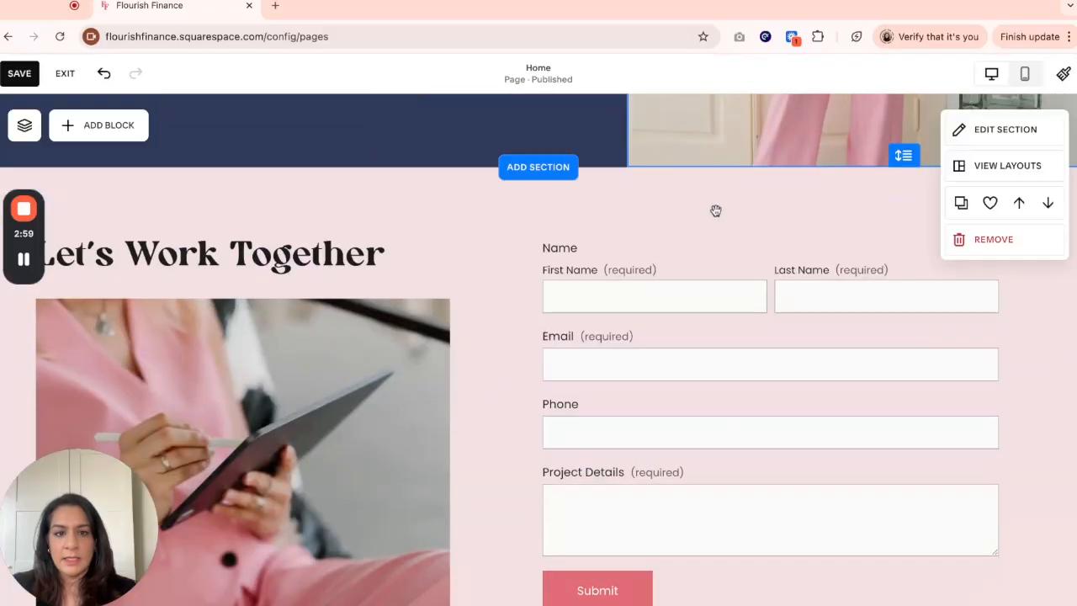
{"action": "left_click", "coordinate": [993, 212]}
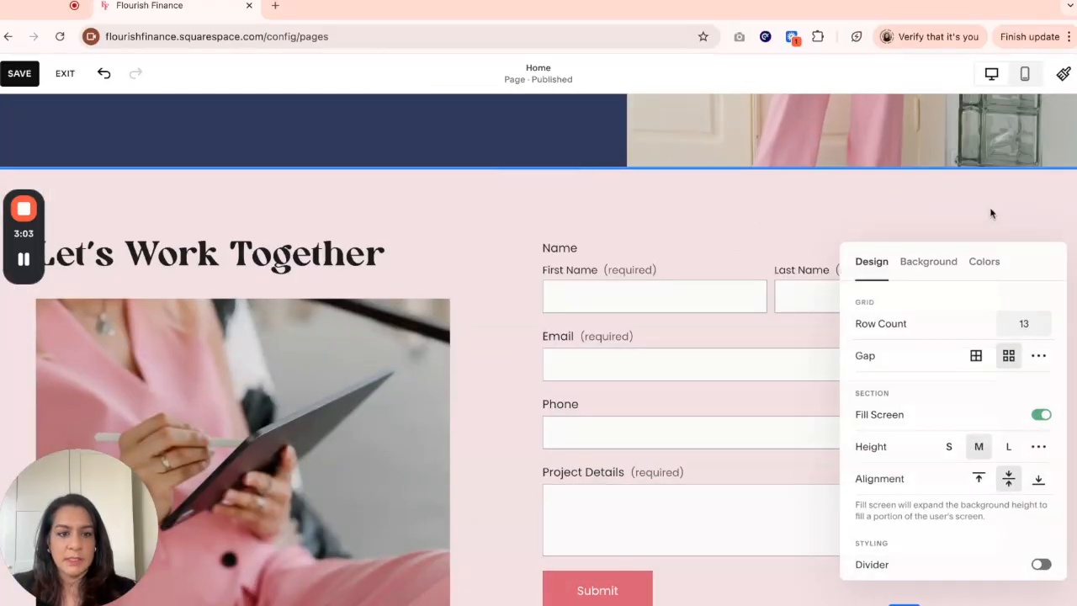
{"action": "left_click", "coordinate": [674, 214]}
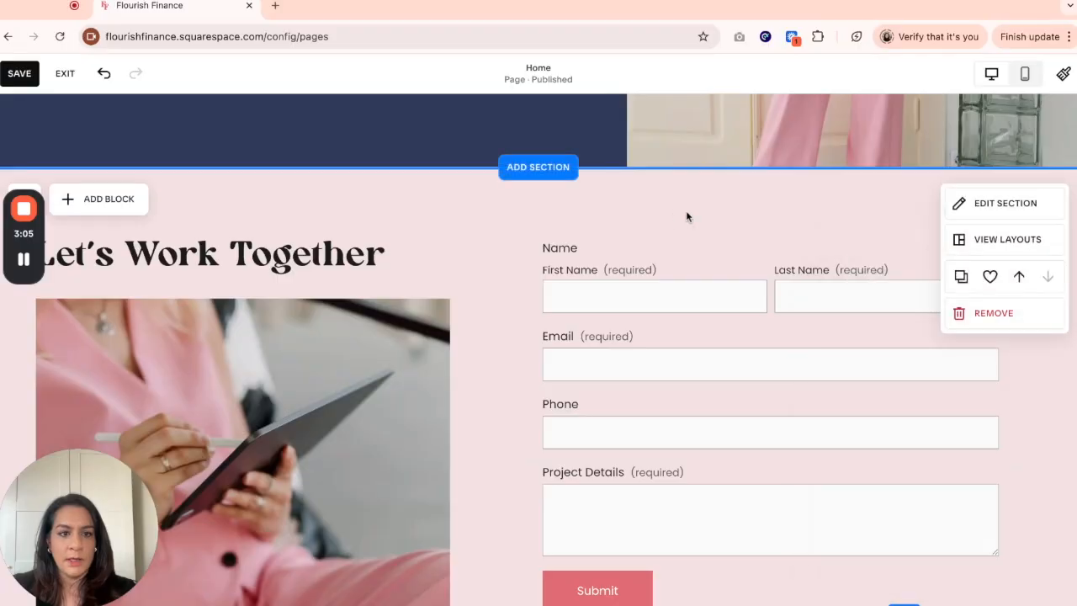
{"action": "left_click", "coordinate": [996, 209]}
{"action": "scroll", "coordinate": [950, 305], "scroll_direction": "down", "scroll_amount": 1}
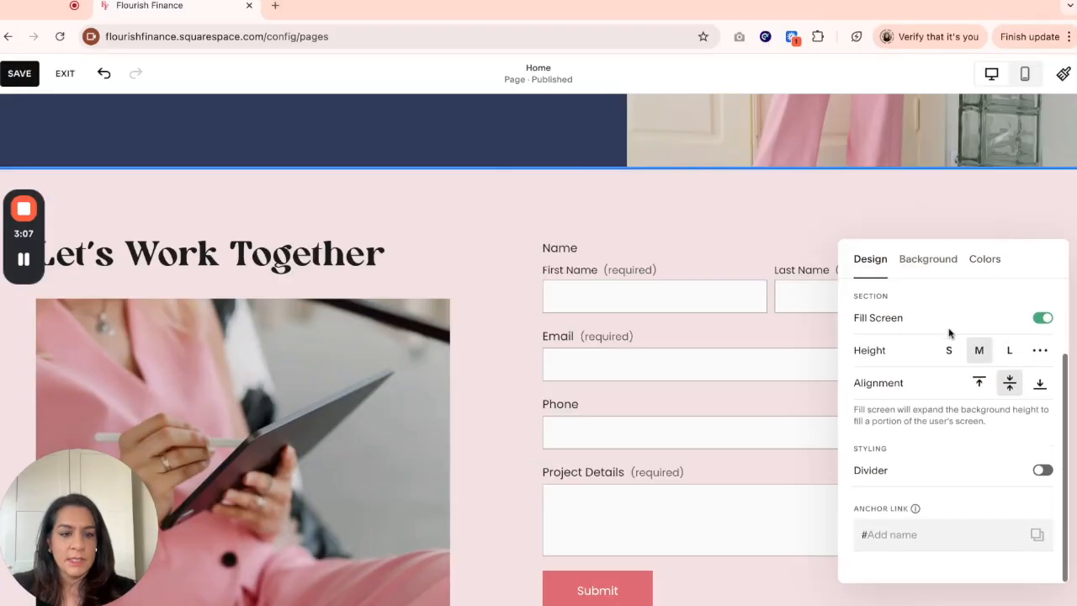
{"action": "mouse_move", "coordinate": [915, 508]}
{"action": "left_click", "coordinate": [916, 535]}
{"action": "type", "text": "contact"}
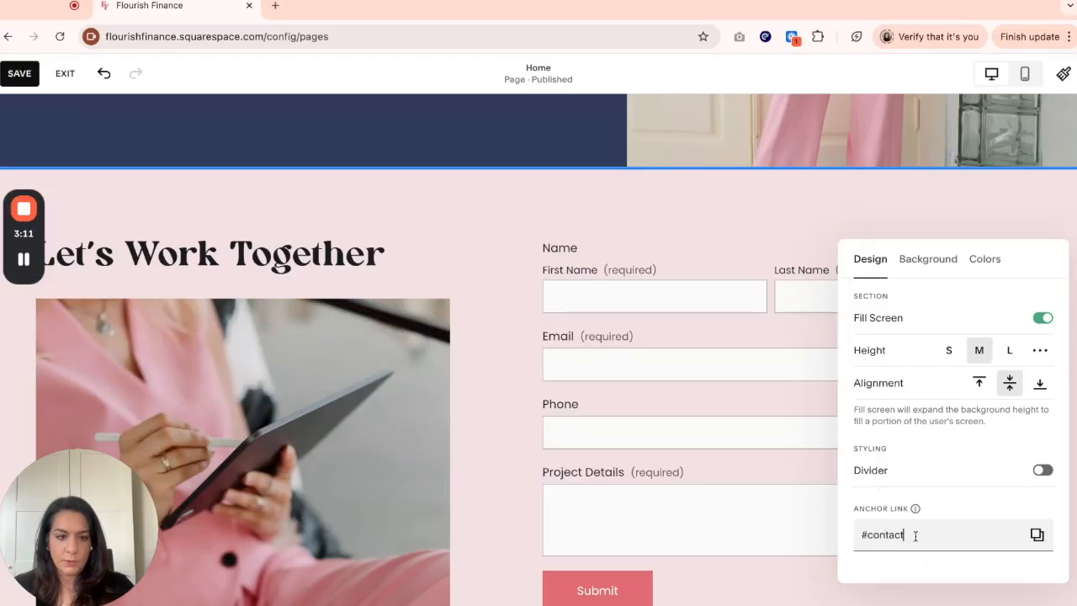
{"action": "left_click", "coordinate": [493, 253]}
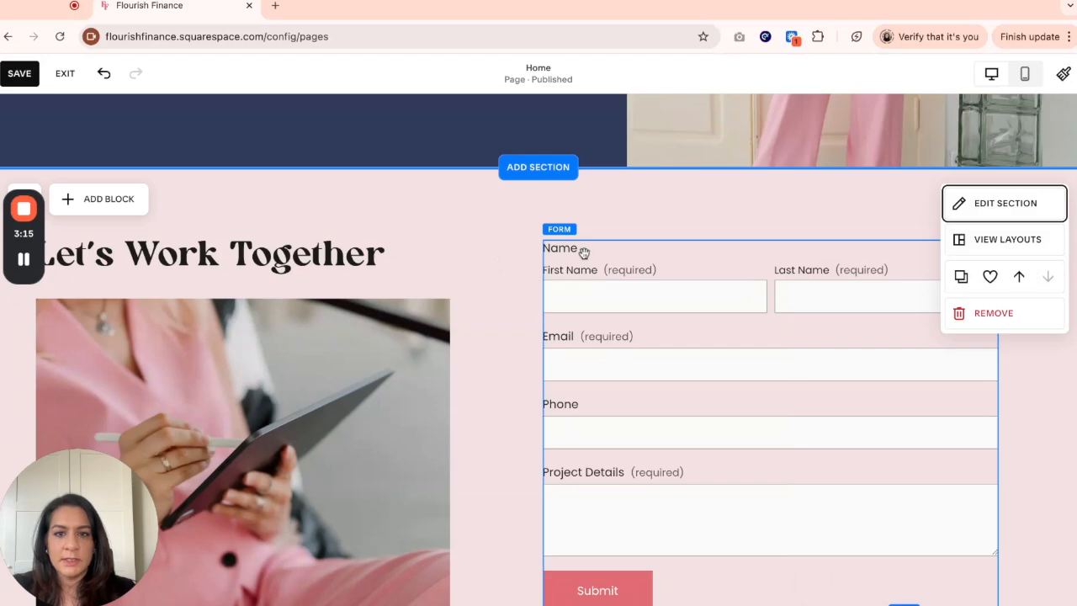
{"action": "left_click", "coordinate": [1031, 207]}
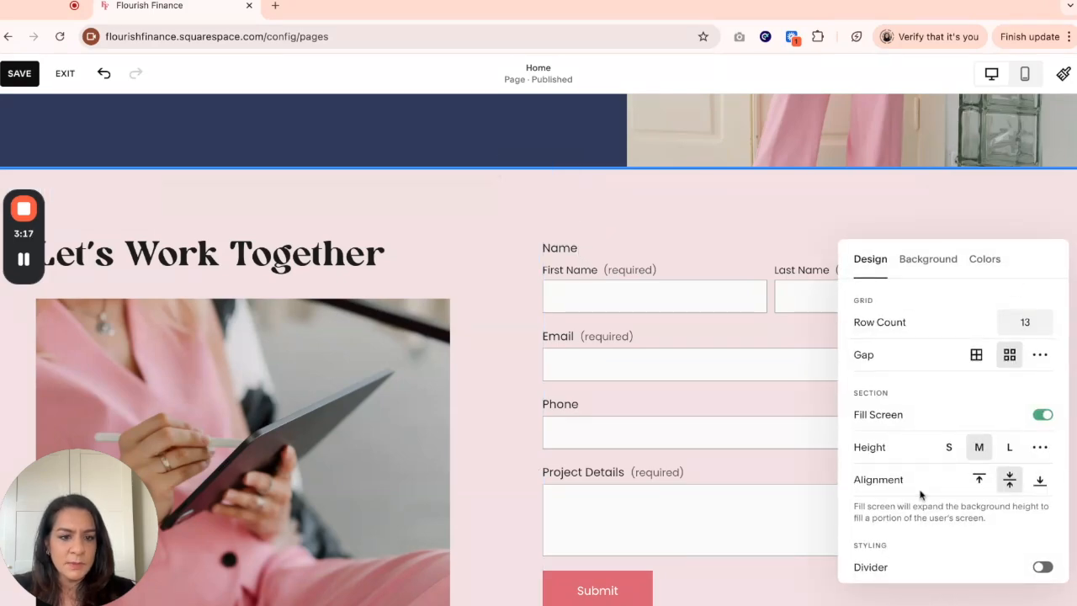
{"action": "scroll", "coordinate": [921, 496], "scroll_direction": "down", "scroll_amount": 2}
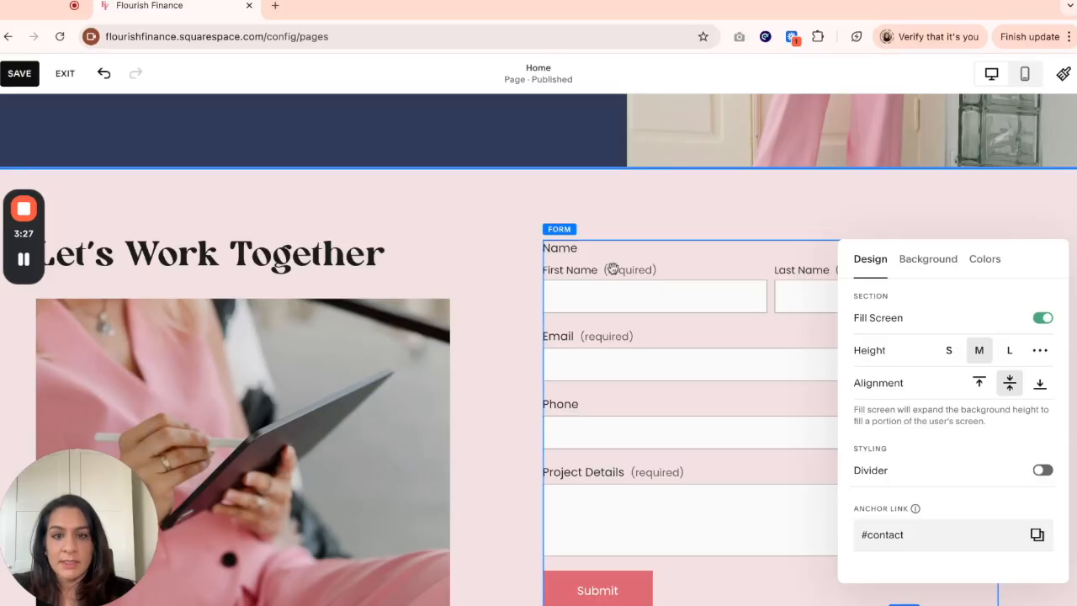
Close the section settings, save the Home page, exit editing and return to the site's Pages list
{"action": "left_click", "coordinate": [516, 223]}
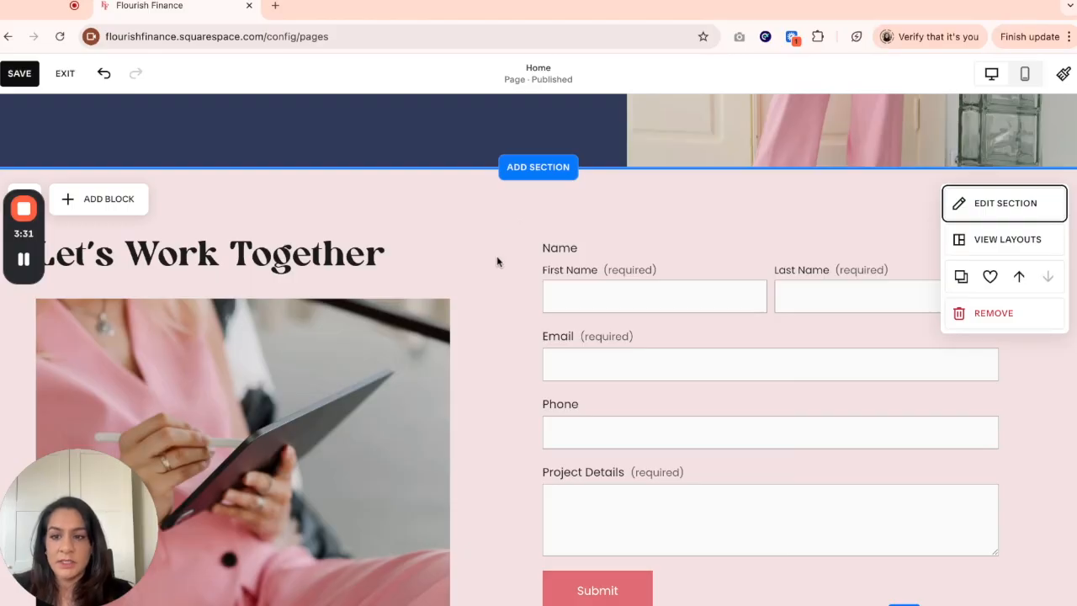
{"action": "scroll", "coordinate": [500, 270], "scroll_direction": "up", "scroll_amount": 5}
{"action": "left_click", "coordinate": [36, 78]}
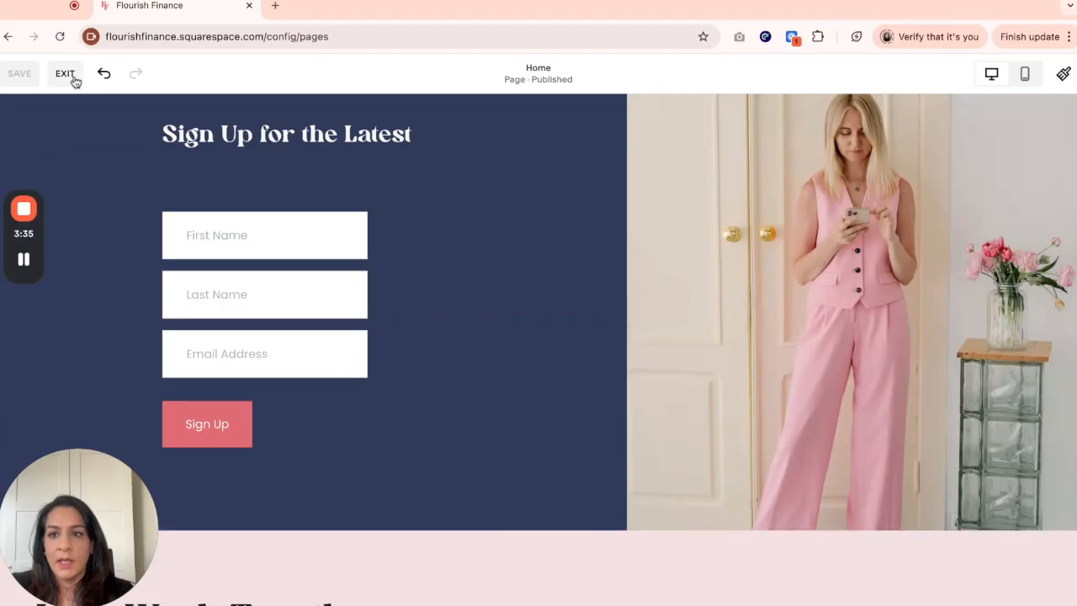
{"action": "left_click", "coordinate": [71, 76]}
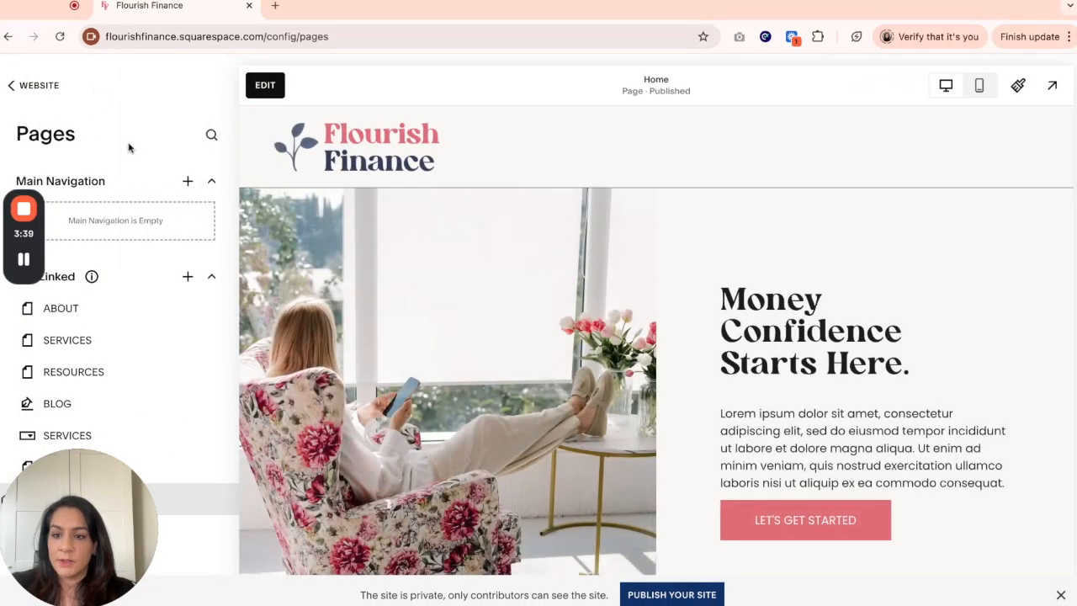
{"action": "left_click", "coordinate": [24, 86]}
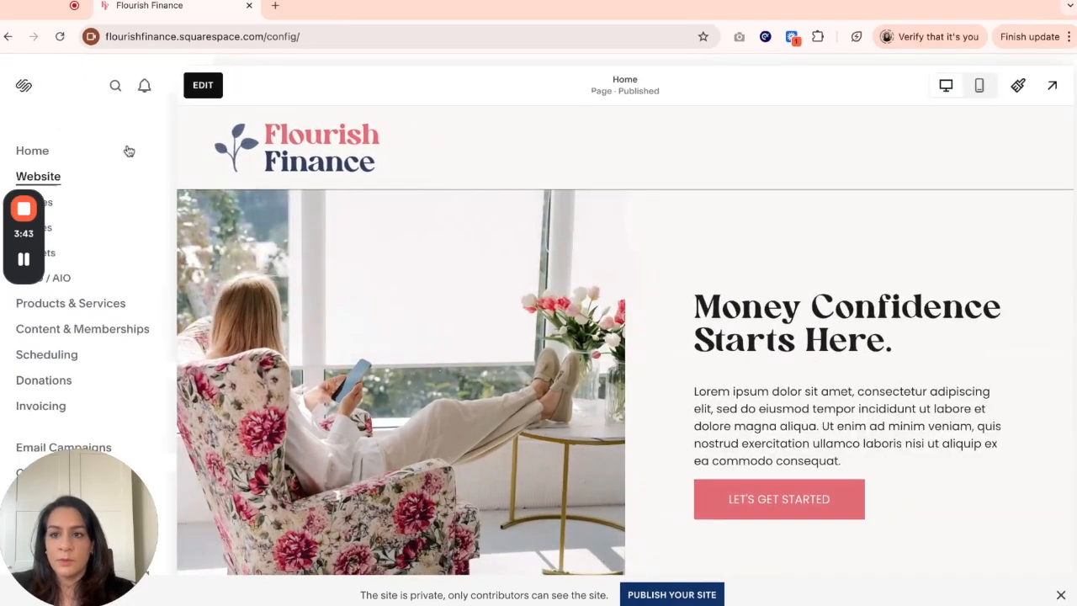
{"action": "left_click", "coordinate": [51, 206]}
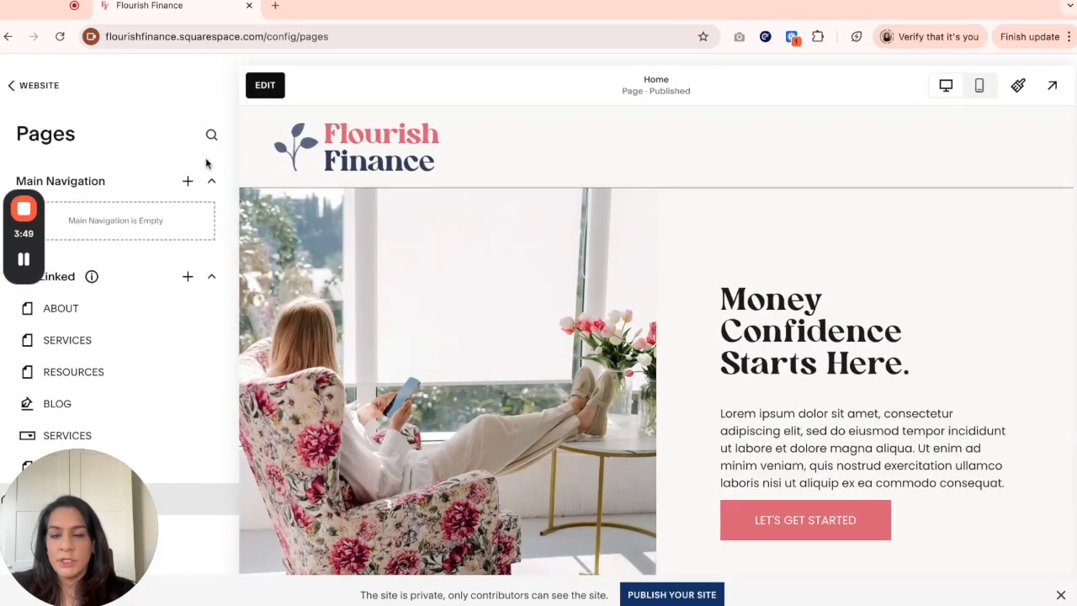
Add a link titled "ABOUT" to the Main Navigation, pointing to "#about", and save it
{"action": "scroll", "coordinate": [188, 180], "scroll_direction": "down", "scroll_amount": 1}
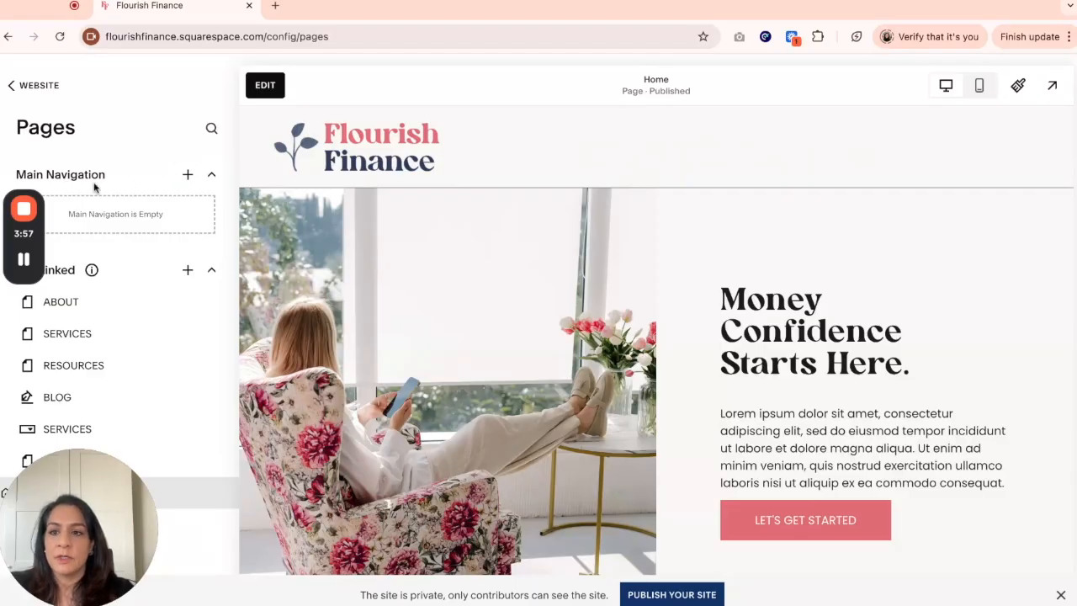
{"action": "left_click", "coordinate": [187, 175]}
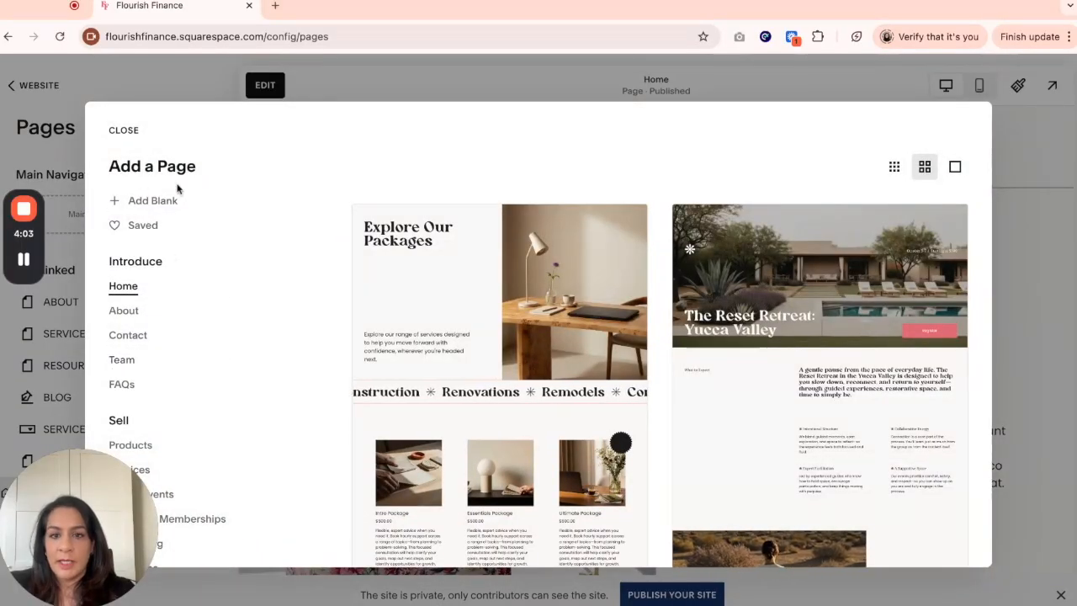
{"action": "scroll", "coordinate": [217, 323], "scroll_direction": "down", "scroll_amount": 1}
{"action": "scroll", "coordinate": [217, 323], "scroll_direction": "down", "scroll_amount": 5}
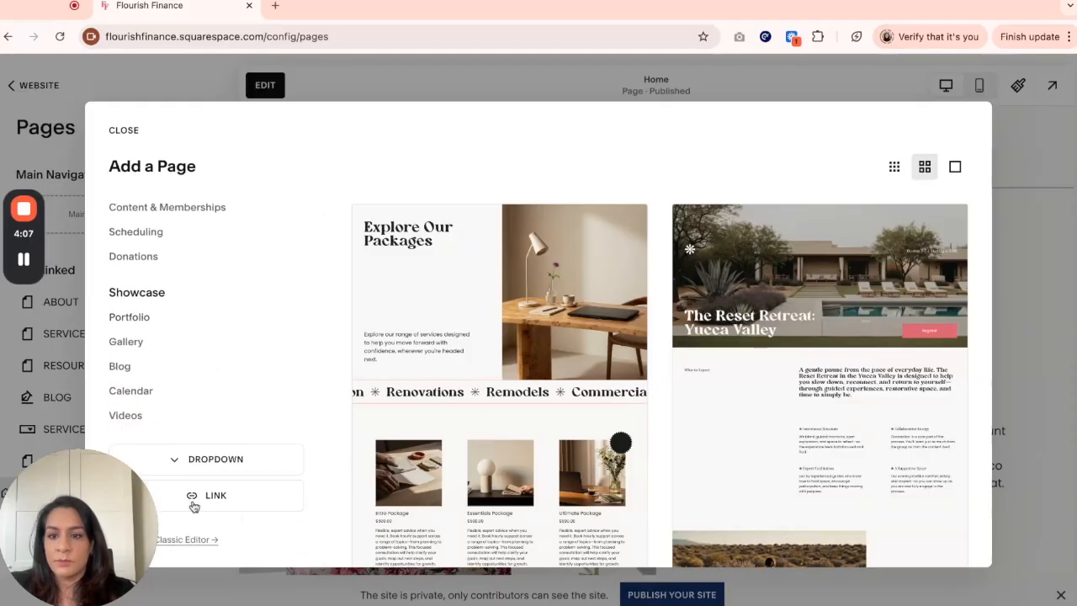
{"action": "scroll", "coordinate": [199, 505], "scroll_direction": "up", "scroll_amount": 1}
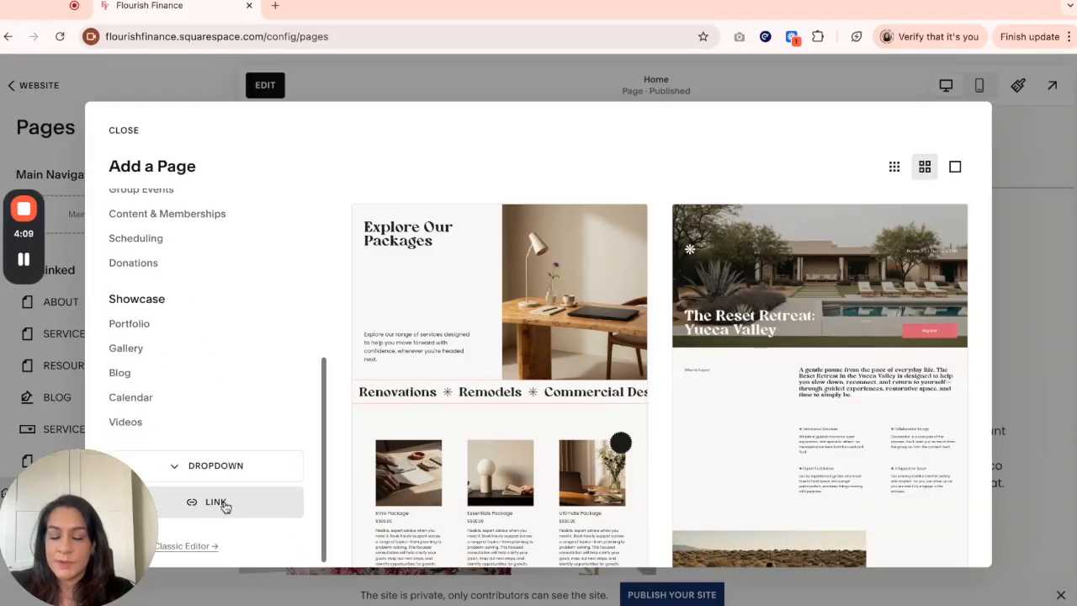
{"action": "left_click", "coordinate": [221, 504]}
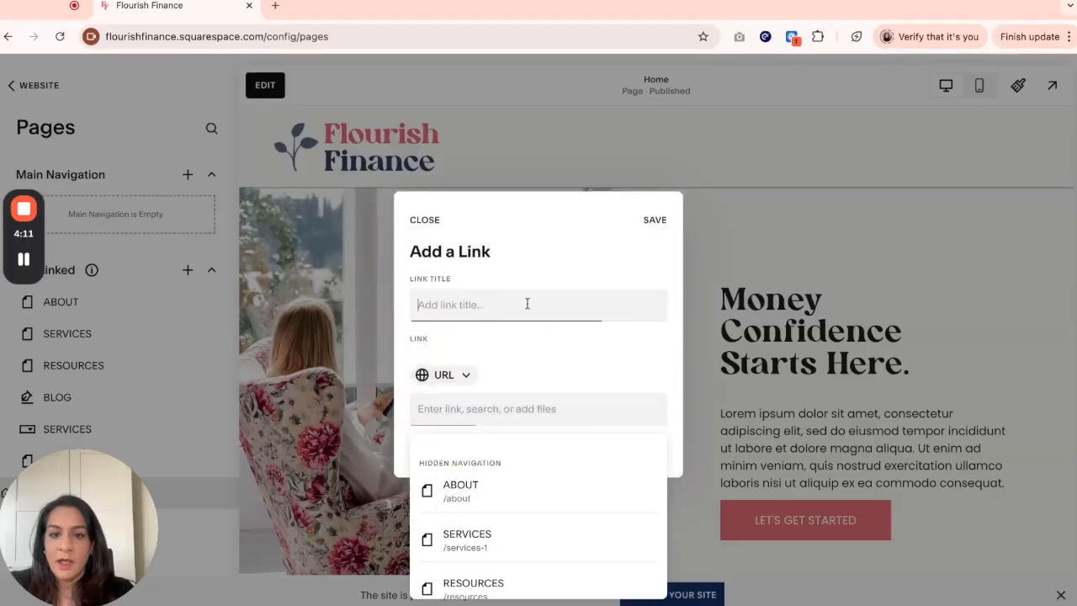
{"action": "type", "text": "ABOUT"}
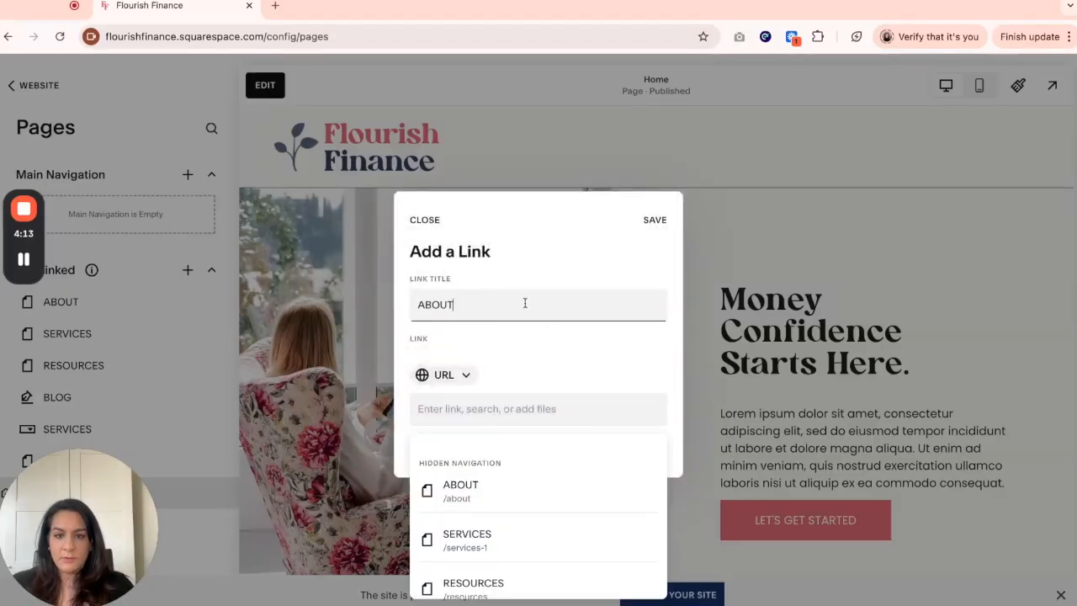
{"action": "left_click", "coordinate": [553, 408]}
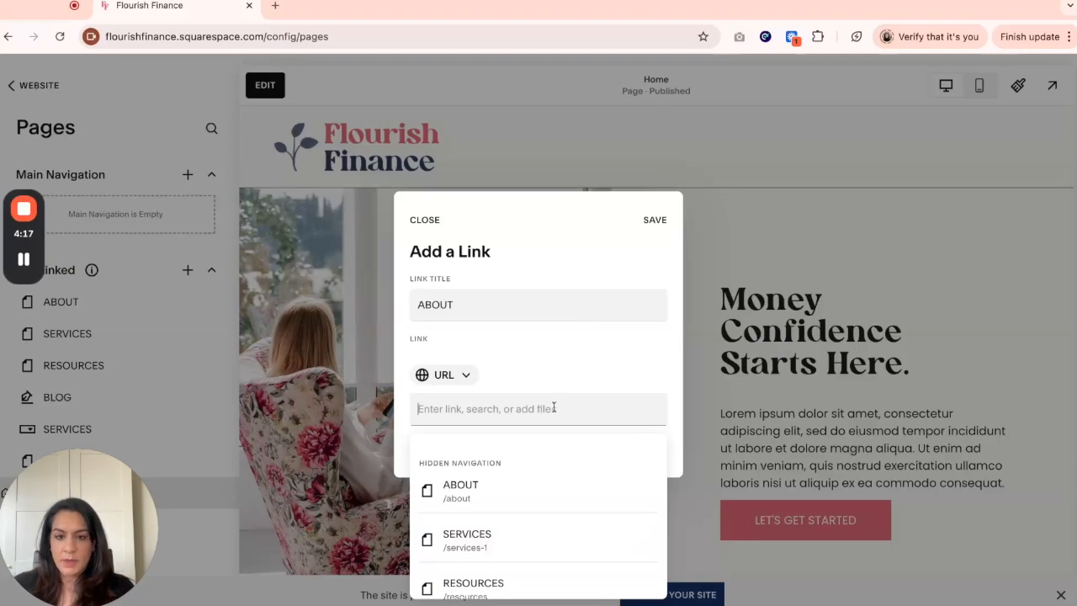
{"action": "type", "text": "#"}
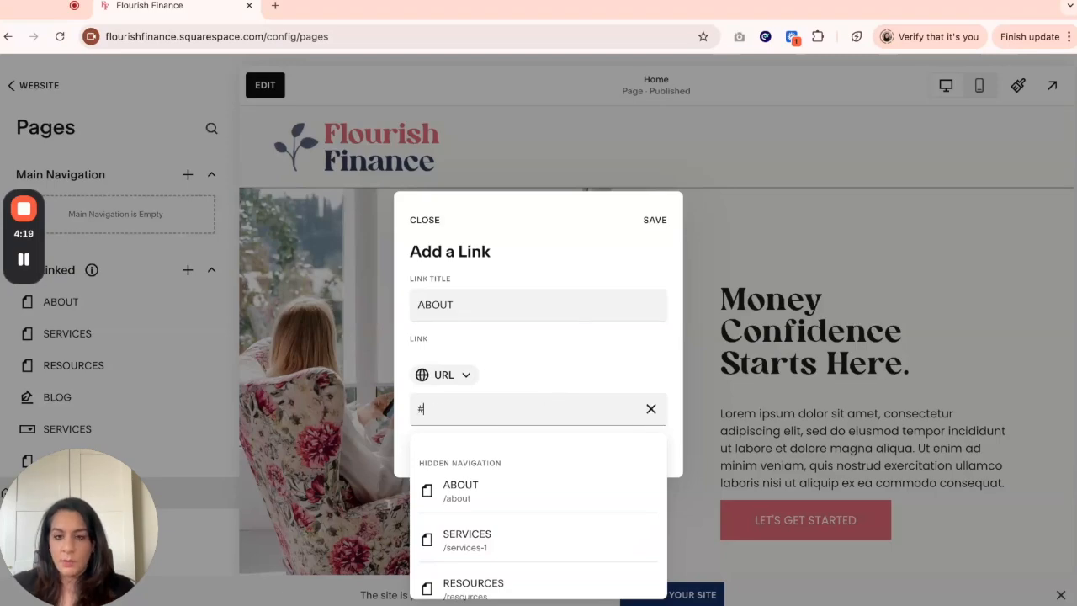
{"action": "type", "text": "about"}
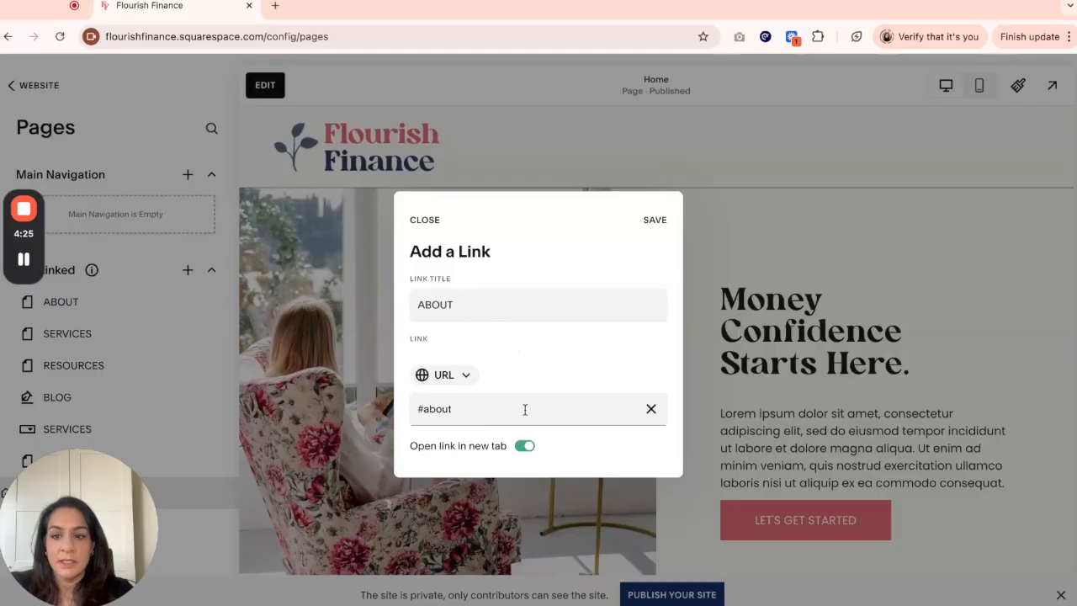
{"action": "left_click", "coordinate": [655, 220]}
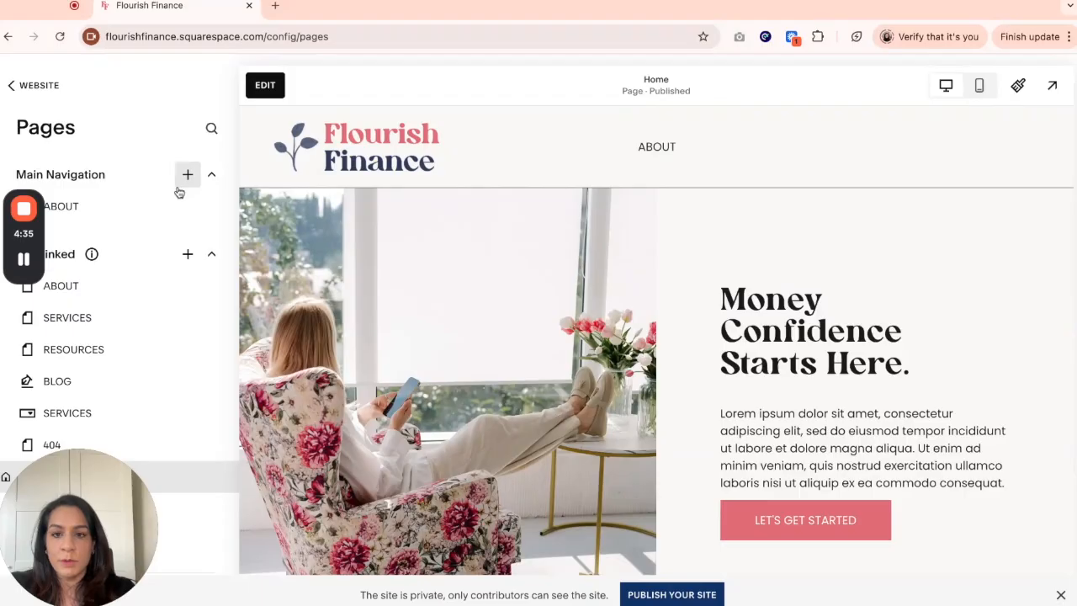
Add a Main Navigation link titled "SERVICES" that points to "#services" and save it
{"action": "mouse_move", "coordinate": [192, 208]}
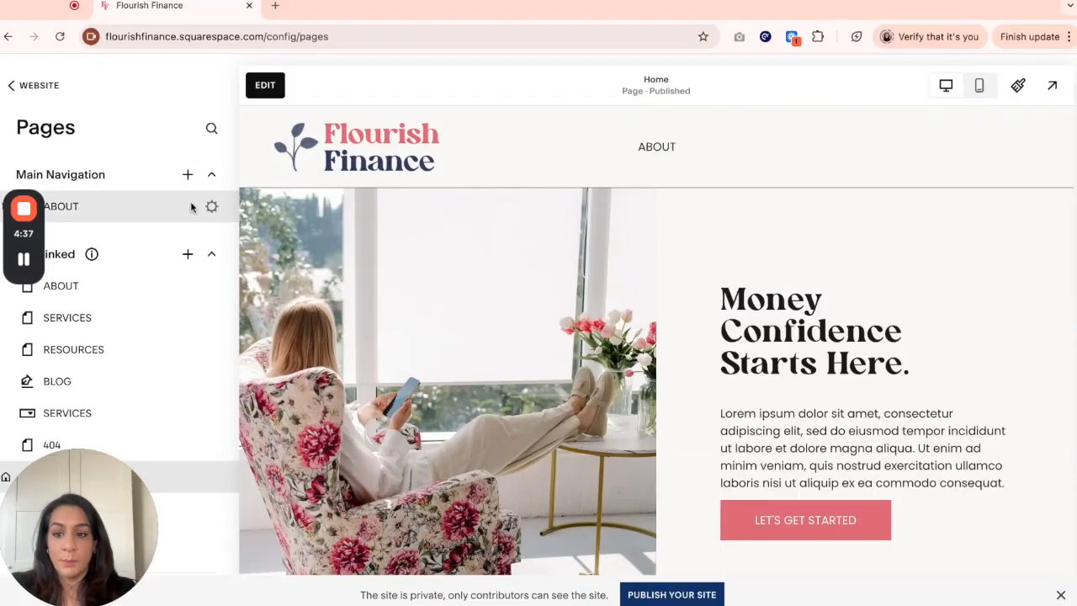
{"action": "left_click", "coordinate": [187, 177]}
{"action": "scroll", "coordinate": [192, 412], "scroll_direction": "down", "scroll_amount": 5}
{"action": "left_click", "coordinate": [233, 499]}
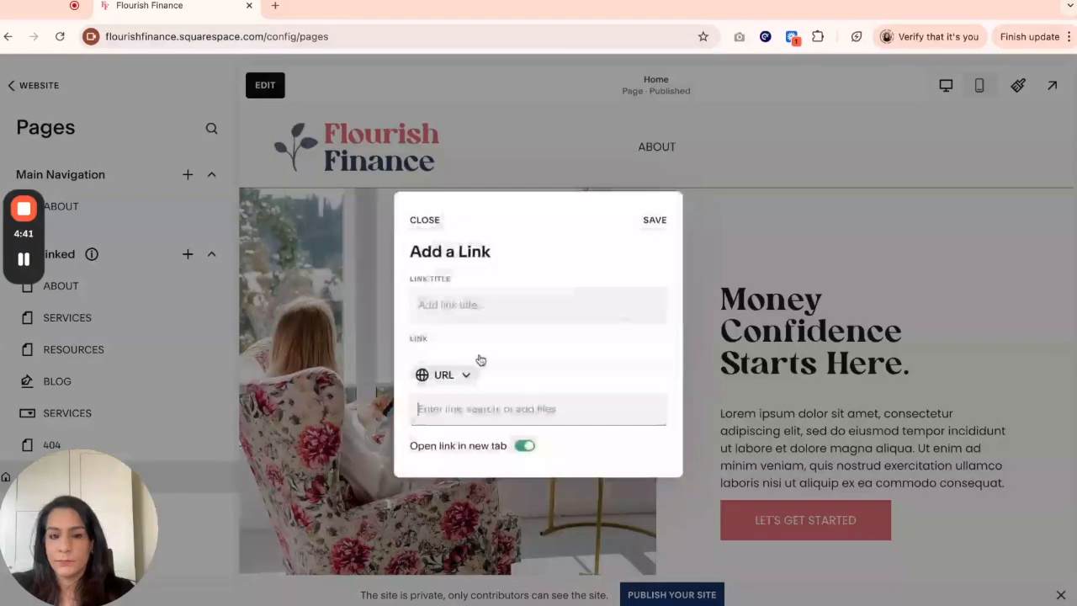
{"action": "type", "text": "SERVICES"}
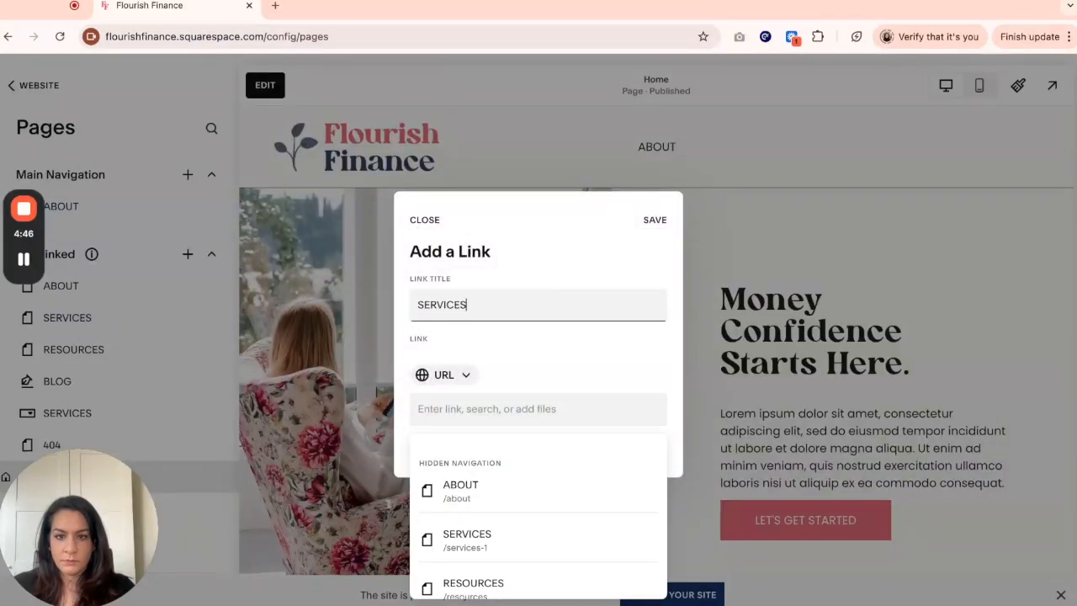
{"action": "left_click", "coordinate": [572, 383]}
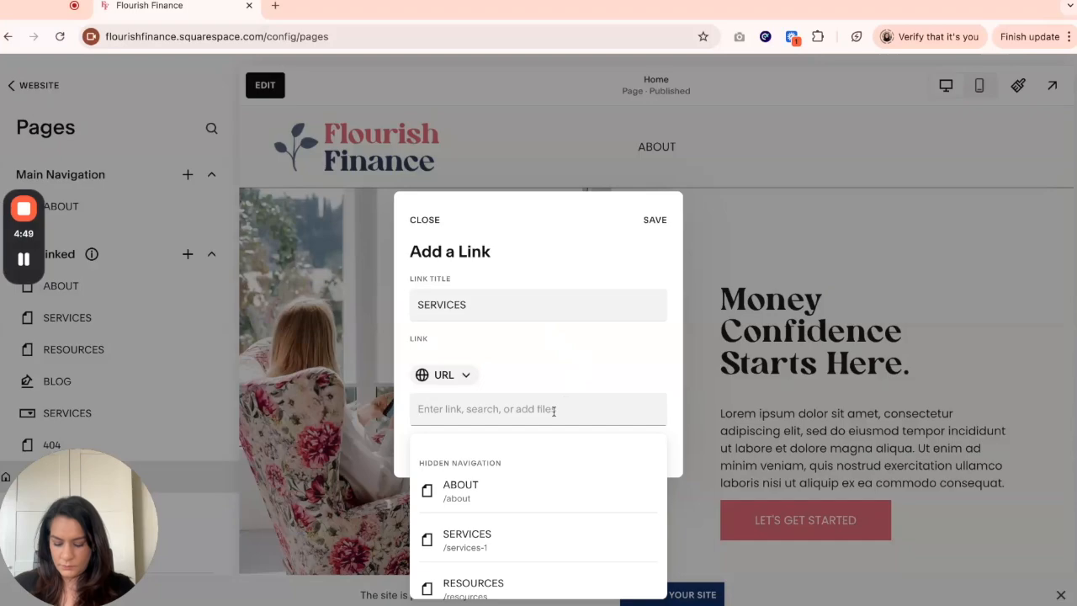
{"action": "type", "text": "services"}
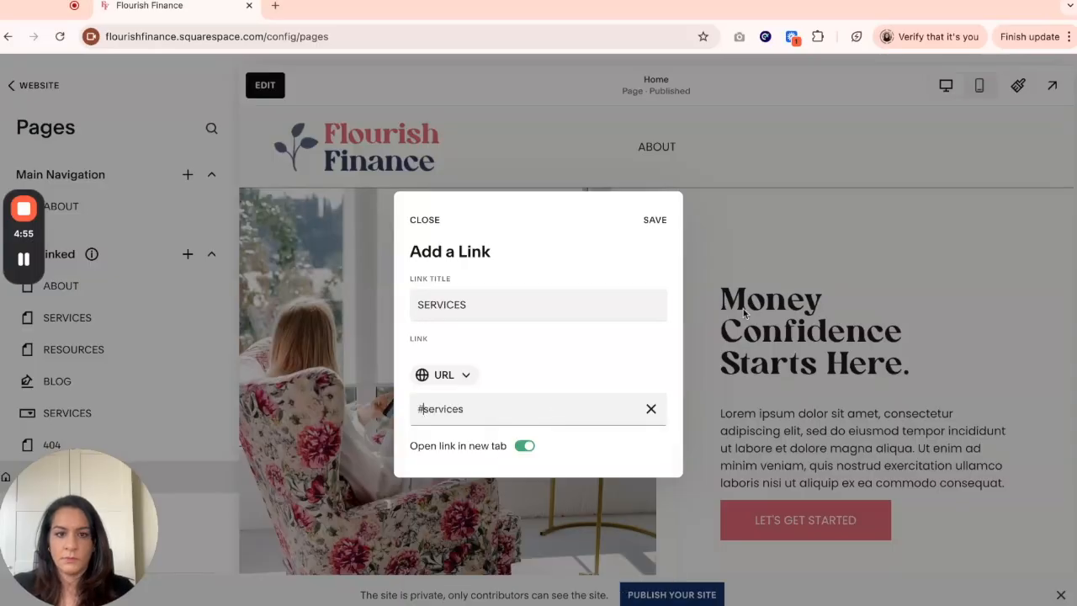
{"action": "left_click", "coordinate": [656, 221]}
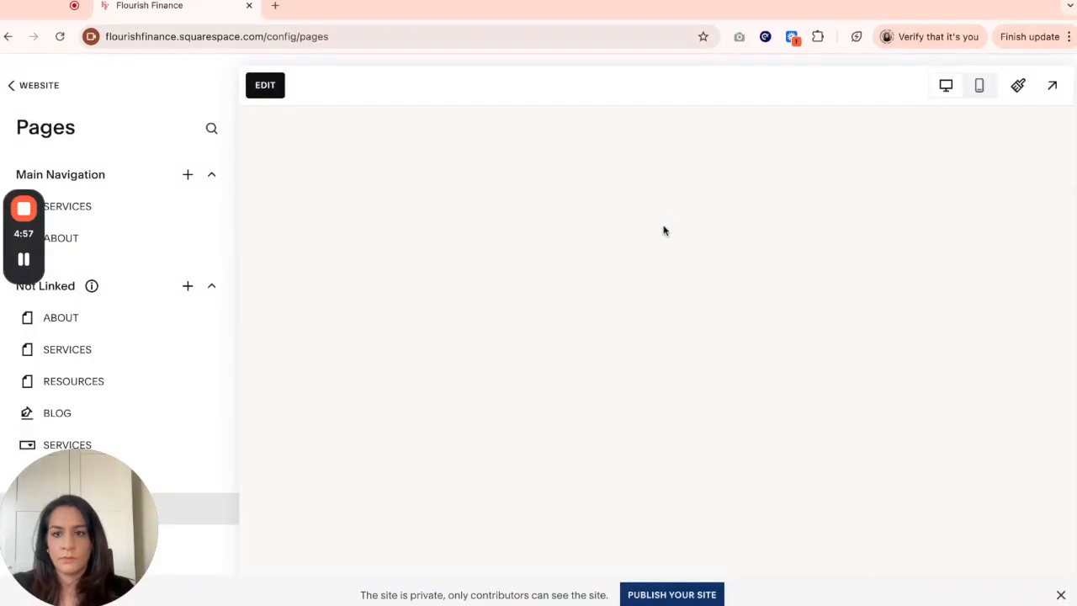
Add a Main Navigation link titled "FAQ" that points to "#faq" and save it
{"action": "left_click", "coordinate": [189, 178]}
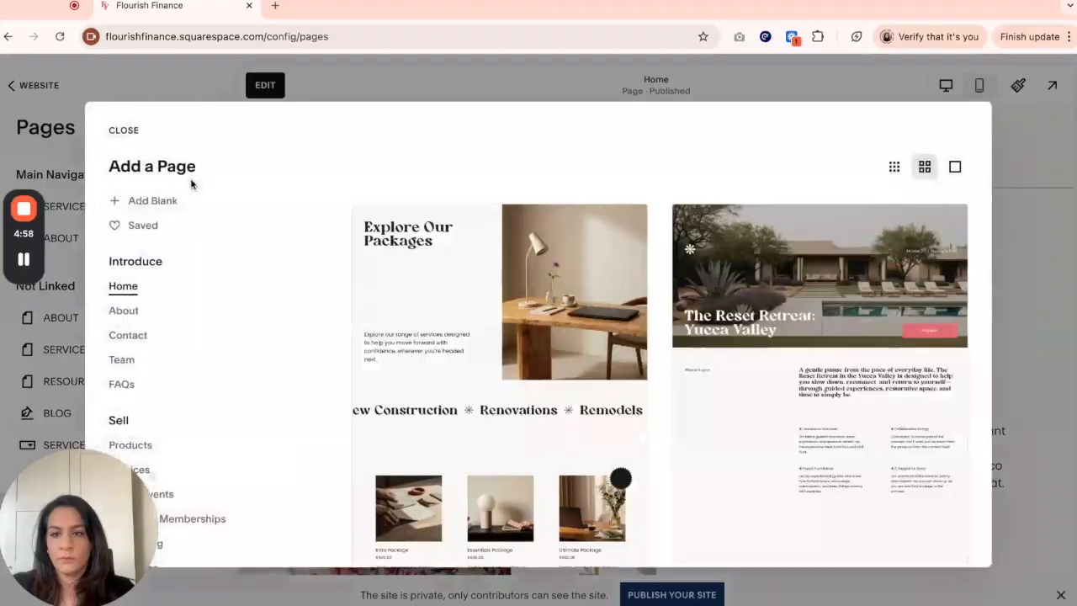
{"action": "scroll", "coordinate": [215, 416], "scroll_direction": "down", "scroll_amount": 5}
{"action": "left_click", "coordinate": [221, 496]}
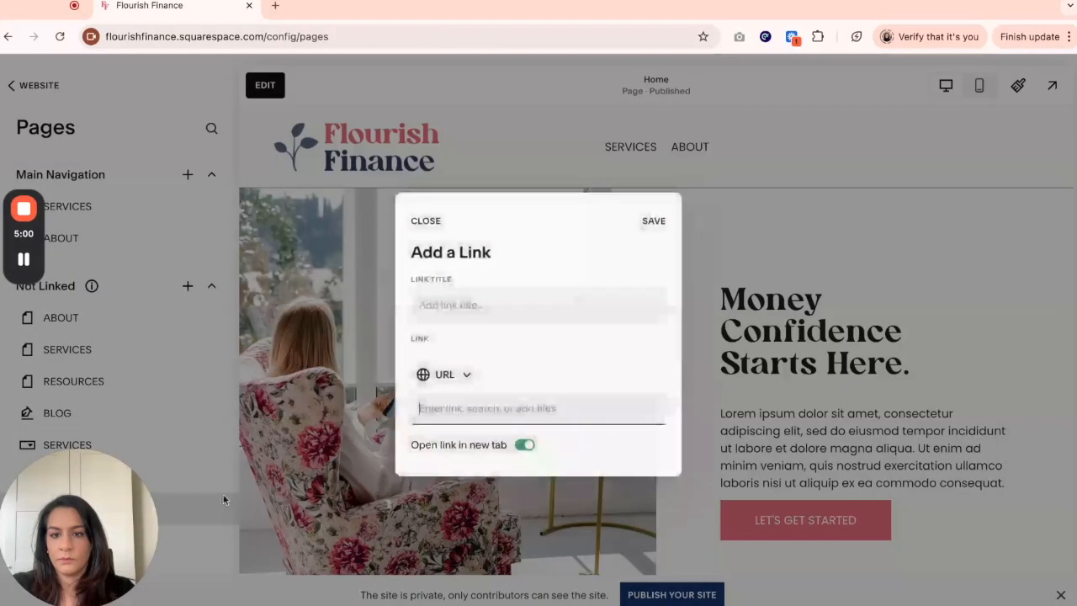
{"action": "left_click", "coordinate": [457, 307]}
{"action": "type", "text": "FAQ"}
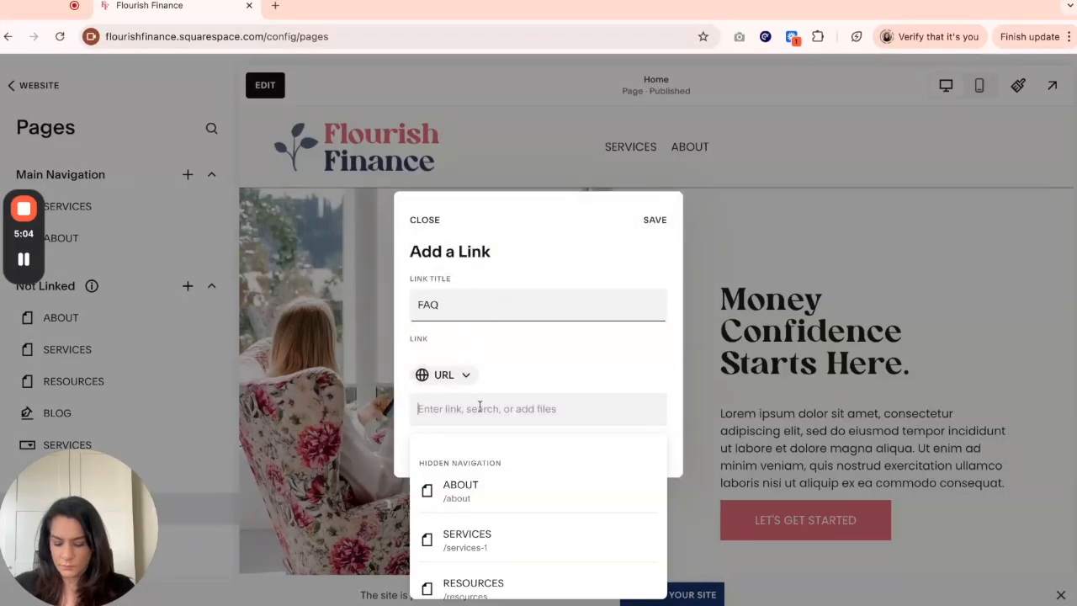
{"action": "type", "text": "#"}
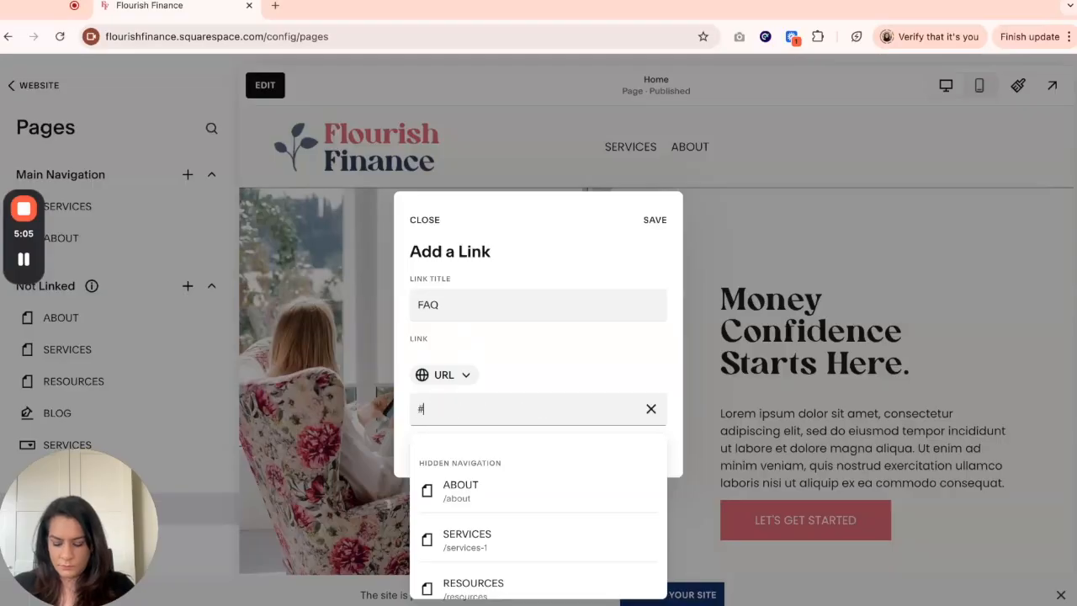
{"action": "type", "text": "faq"}
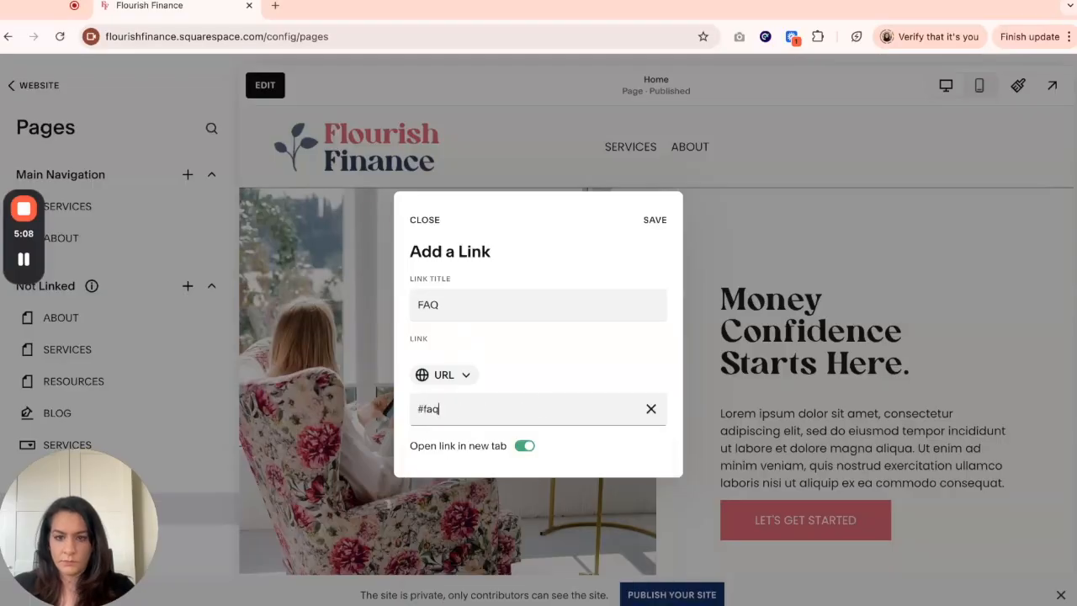
{"action": "left_click", "coordinate": [654, 221]}
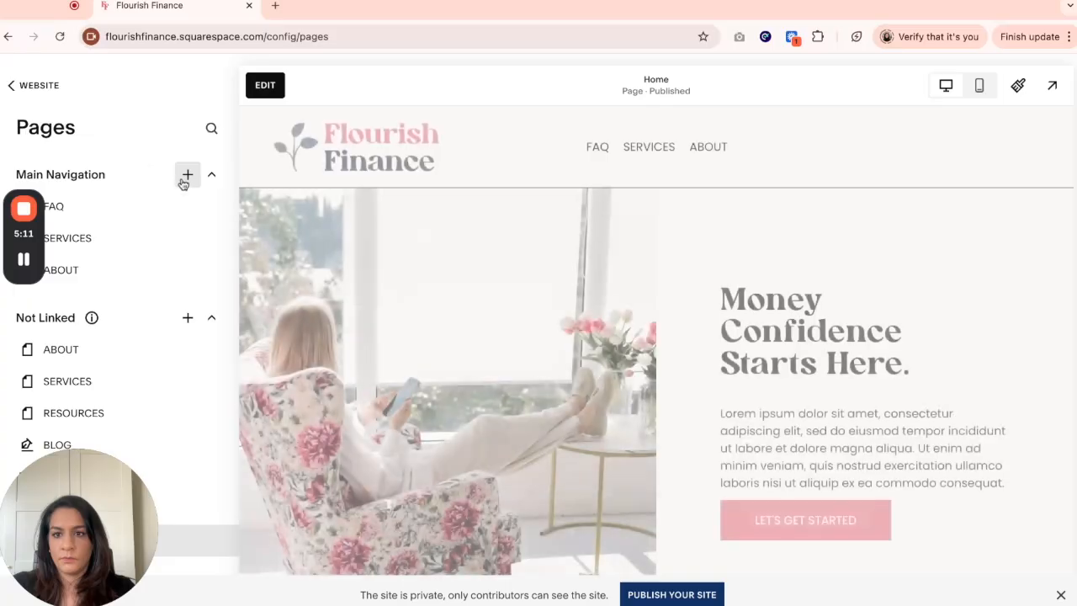
Add a Main Navigation link titled "CONTACT" that points to "#contact" and save it
{"action": "left_click", "coordinate": [188, 174]}
{"action": "scroll", "coordinate": [193, 414], "scroll_direction": "down", "scroll_amount": 4}
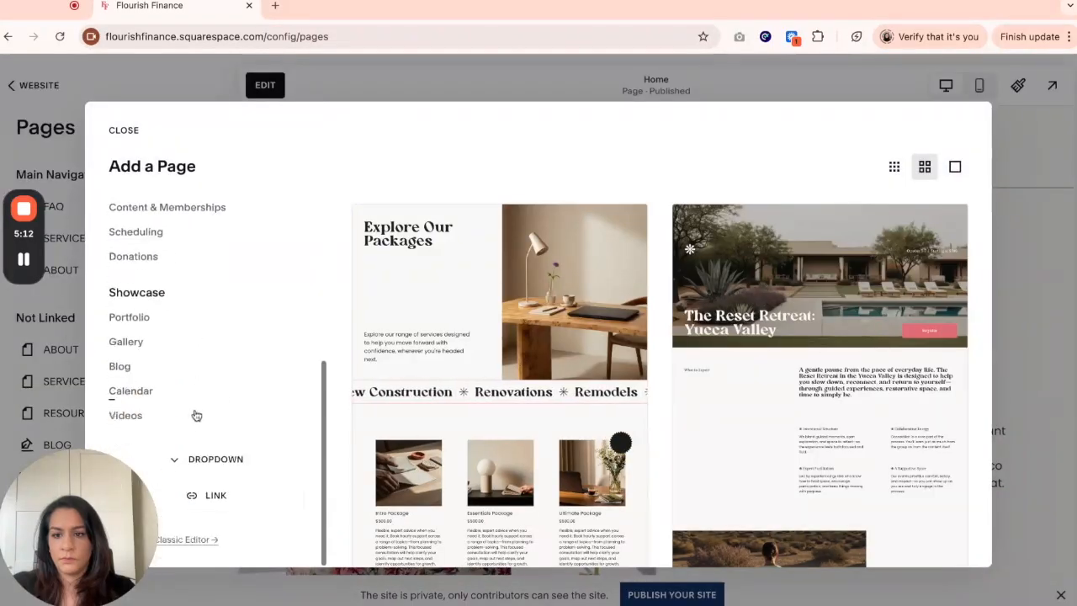
{"action": "left_click", "coordinate": [216, 494]}
{"action": "left_click", "coordinate": [462, 308]}
{"action": "type", "text": "CONTACT"}
{"action": "left_click", "coordinate": [468, 405]}
{"action": "type", "text": "#contact"}
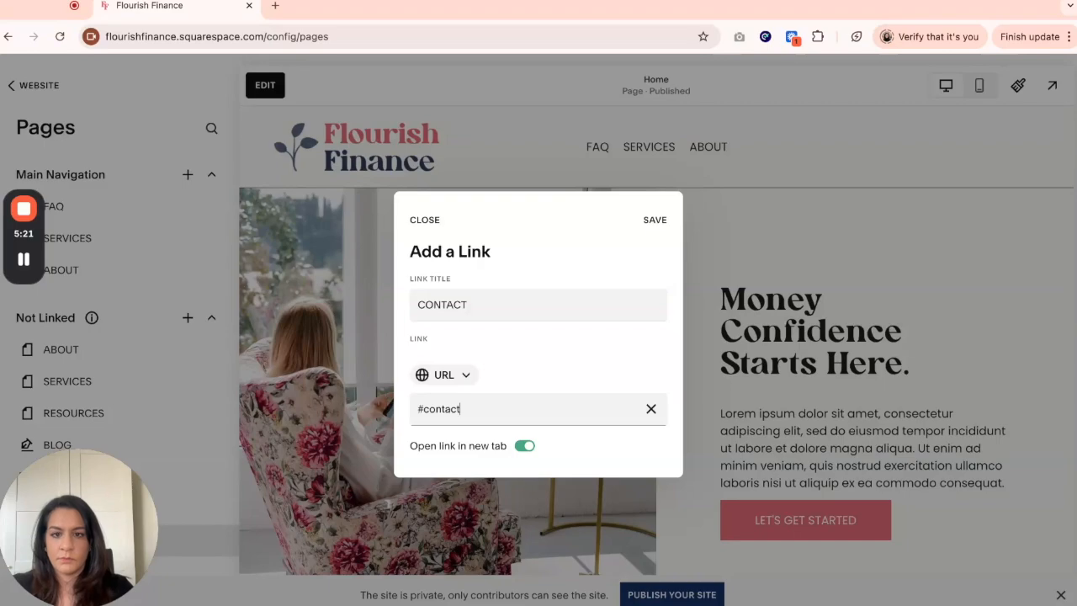
{"action": "left_click", "coordinate": [653, 220]}
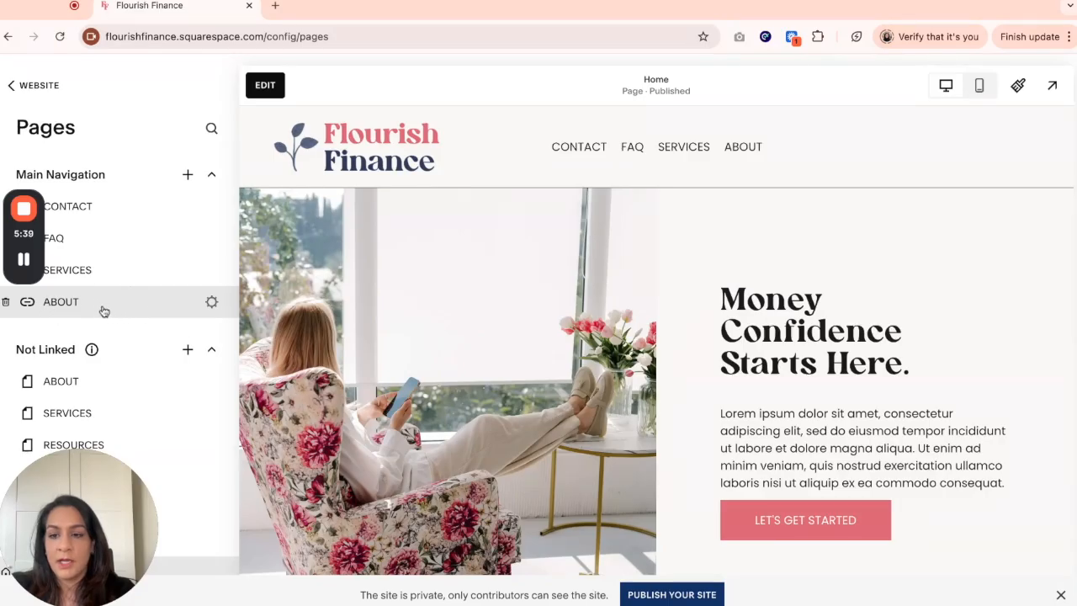
Reorder the Main Navigation links to ABOUT, SERVICES, FAQ, CONTACT
{"action": "left_click_drag", "start_coordinate": [103, 312], "coordinate": [104, 213]}
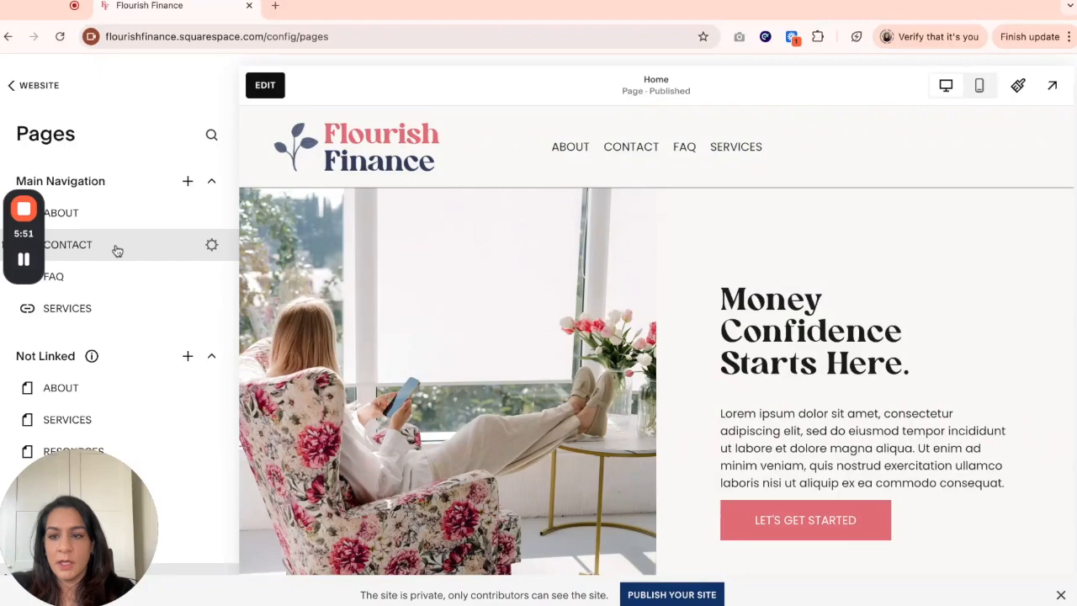
{"action": "left_click_drag", "start_coordinate": [117, 250], "coordinate": [117, 308]}
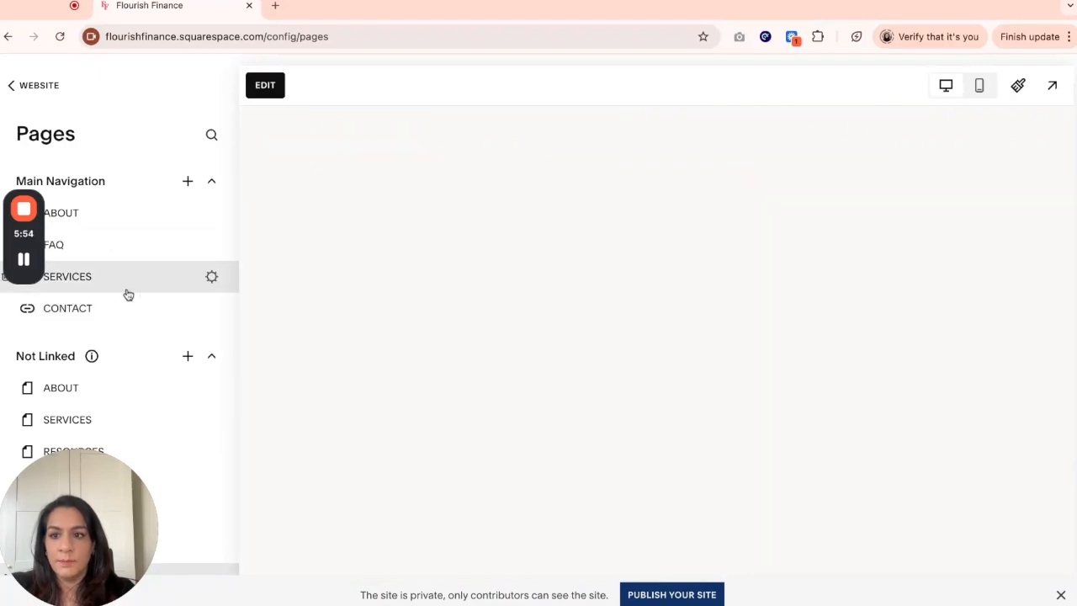
{"action": "left_click_drag", "start_coordinate": [122, 287], "coordinate": [134, 249]}
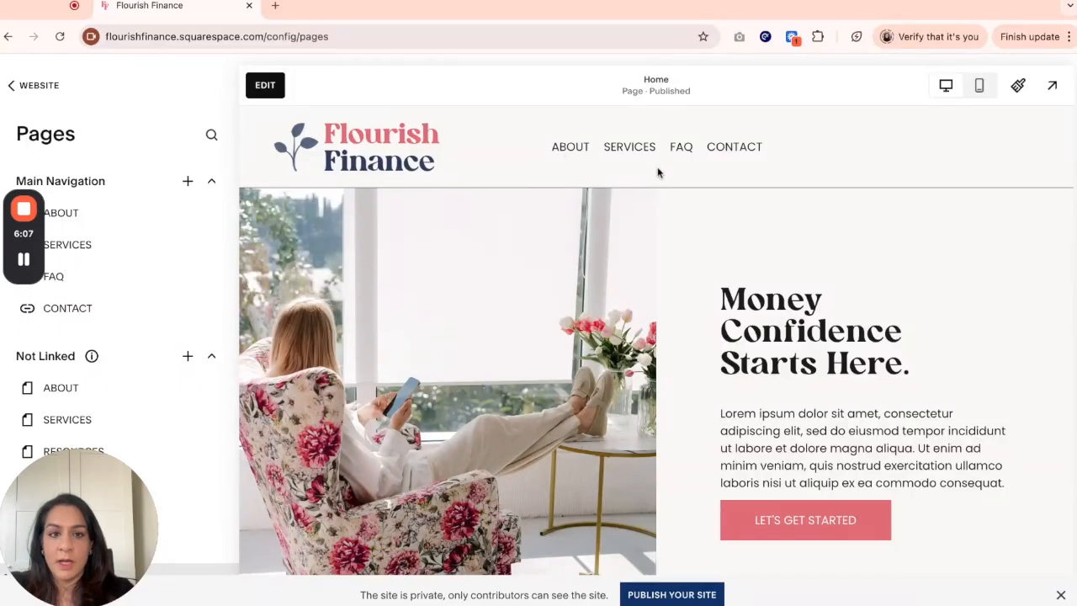
Open the full-screen site preview and test the ABOUT link in the header navigation
{"action": "left_click", "coordinate": [1053, 86]}
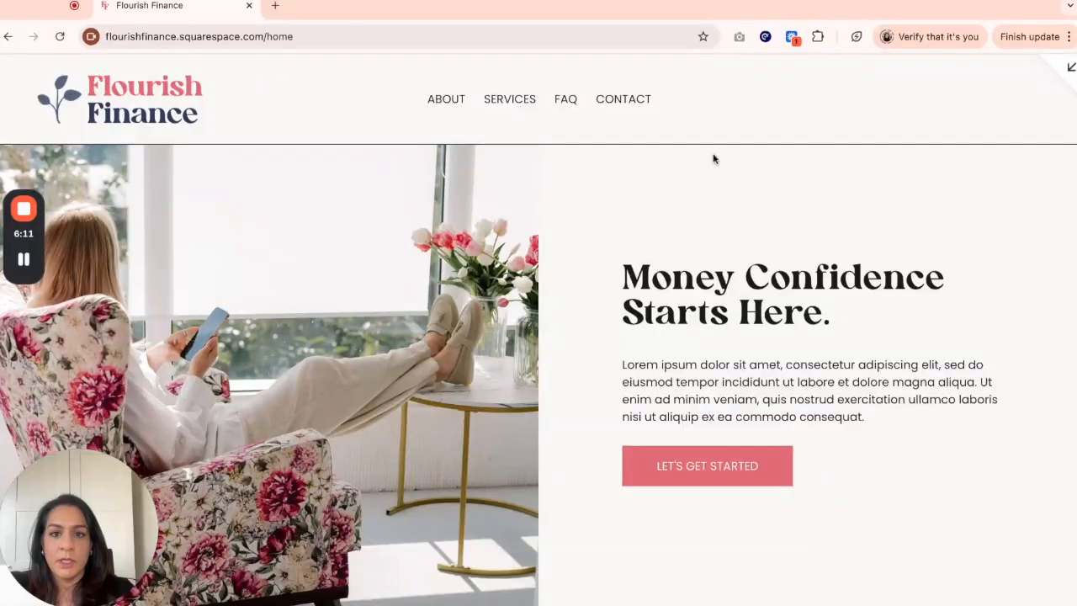
{"action": "left_click", "coordinate": [448, 102]}
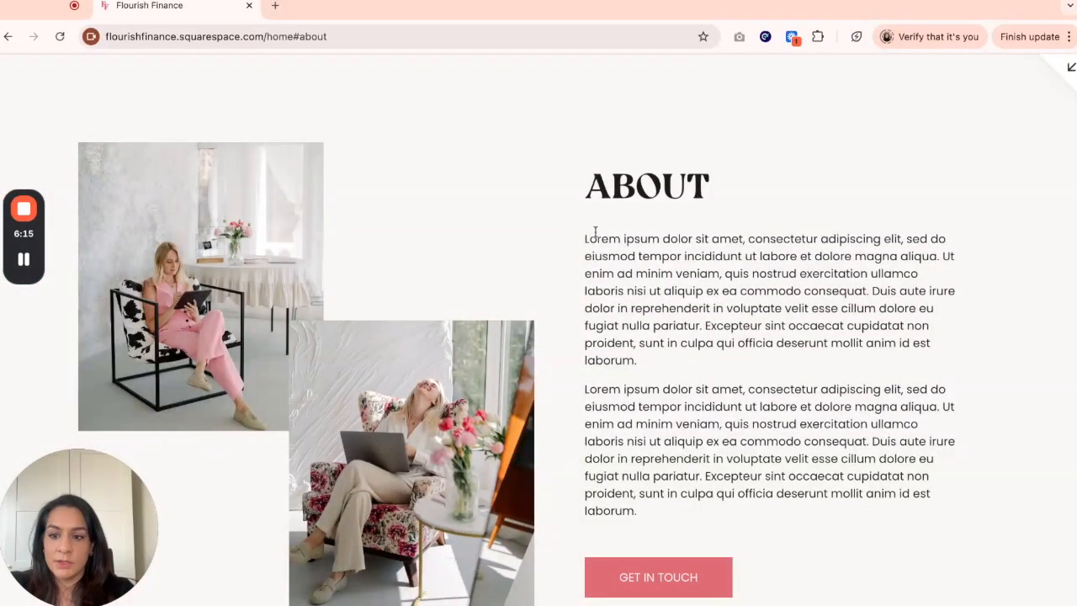
Test the SERVICES, FAQ and CONTACT links in the preview's header navigation, returning to the page header after each one
{"action": "scroll", "coordinate": [595, 235], "scroll_direction": "up", "scroll_amount": 10}
{"action": "left_click", "coordinate": [513, 101]}
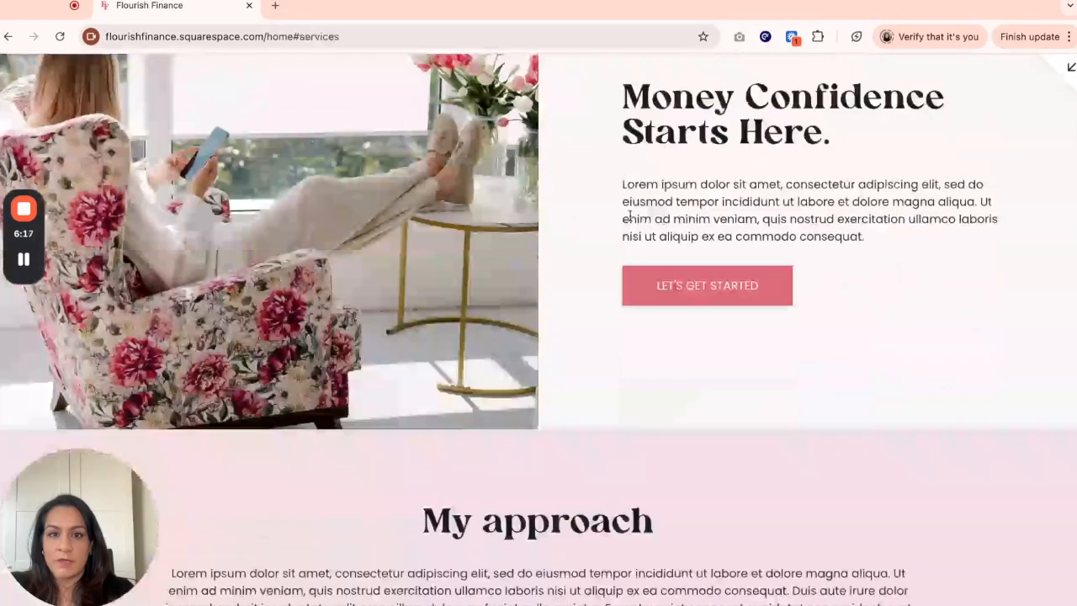
{"action": "scroll", "coordinate": [633, 222], "scroll_direction": "up", "scroll_amount": 15}
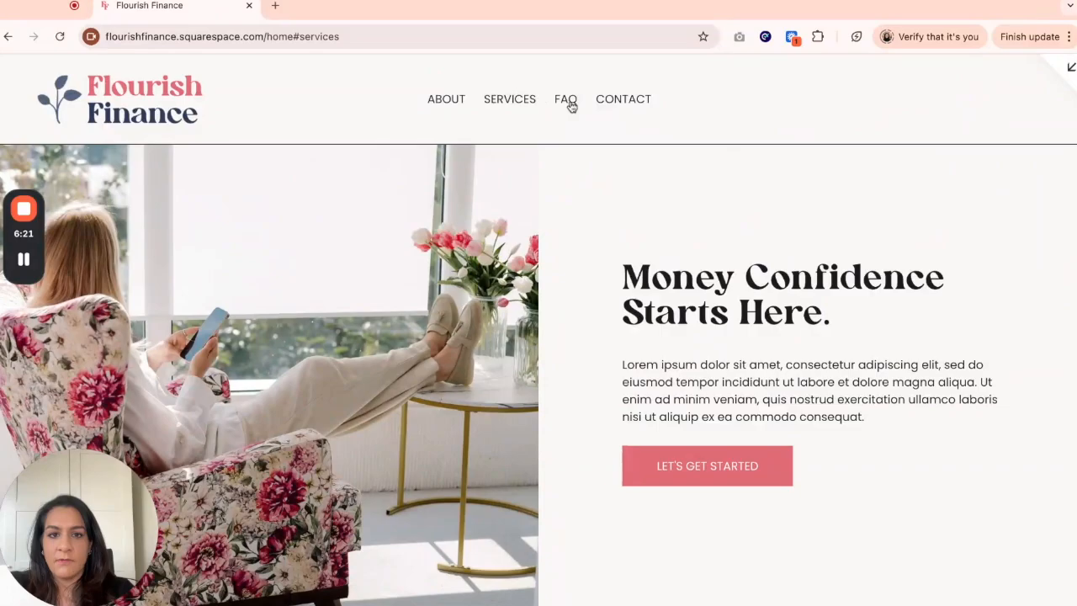
{"action": "left_click", "coordinate": [566, 101]}
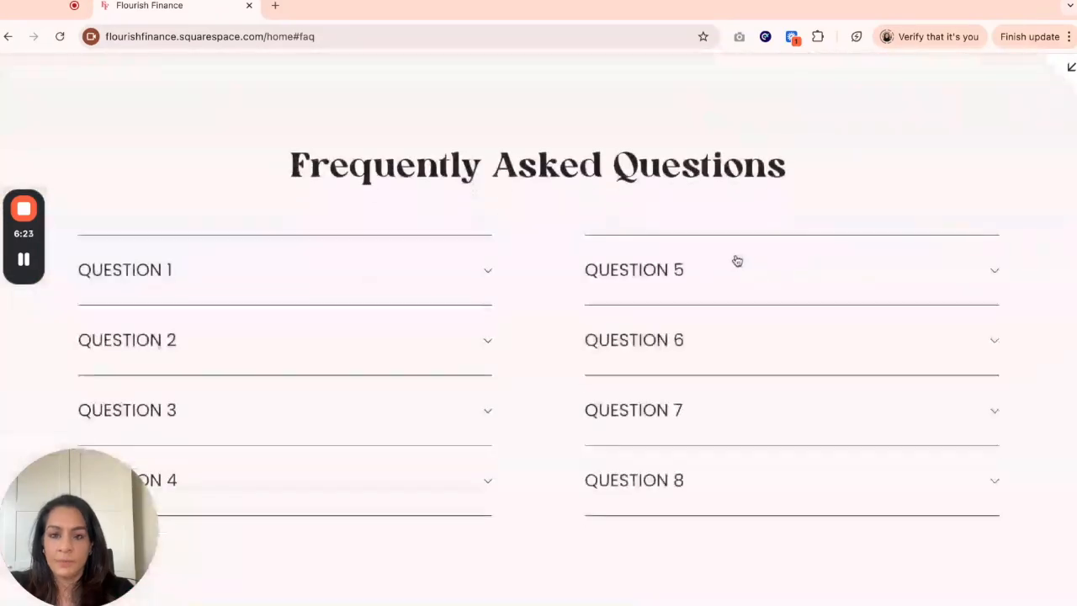
{"action": "scroll", "coordinate": [734, 257], "scroll_direction": "up", "scroll_amount": 20}
{"action": "left_click", "coordinate": [637, 104]}
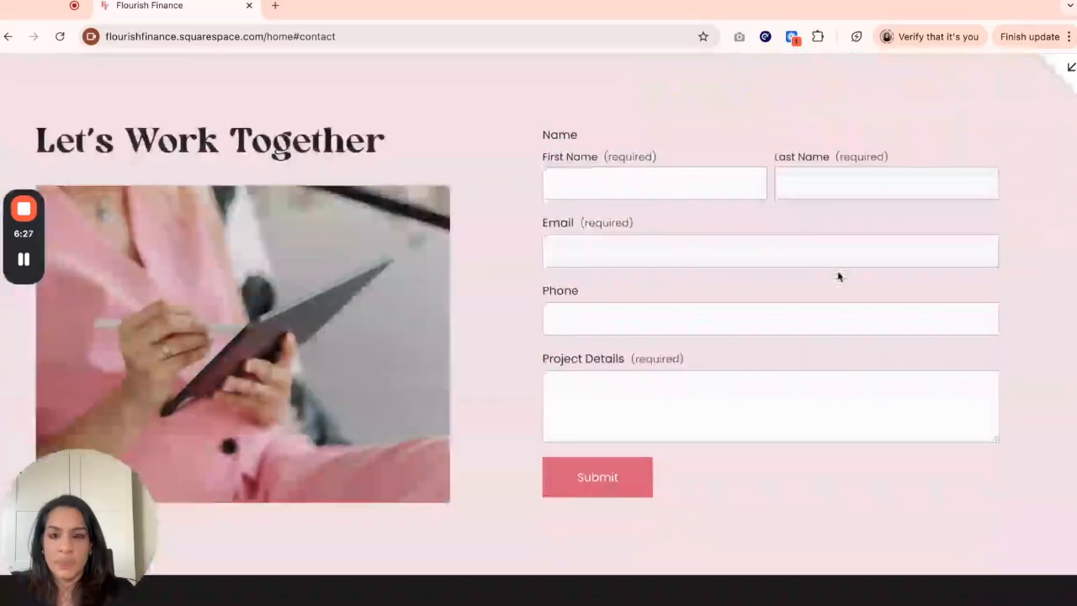
{"action": "scroll", "coordinate": [831, 275], "scroll_direction": "up", "scroll_amount": 20}
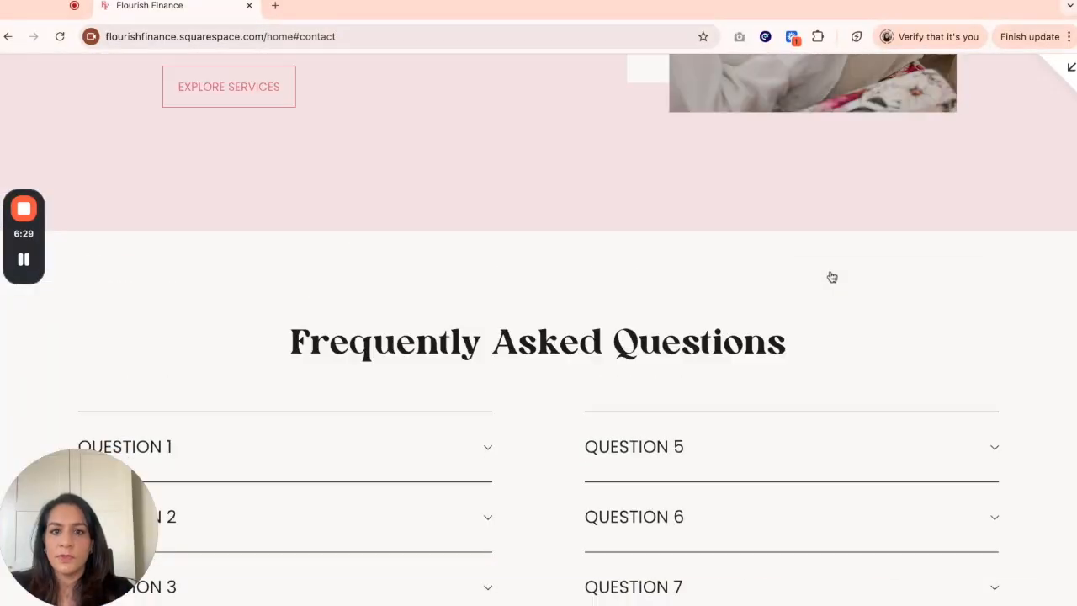
{"action": "scroll", "coordinate": [827, 270], "scroll_direction": "up", "scroll_amount": 10}
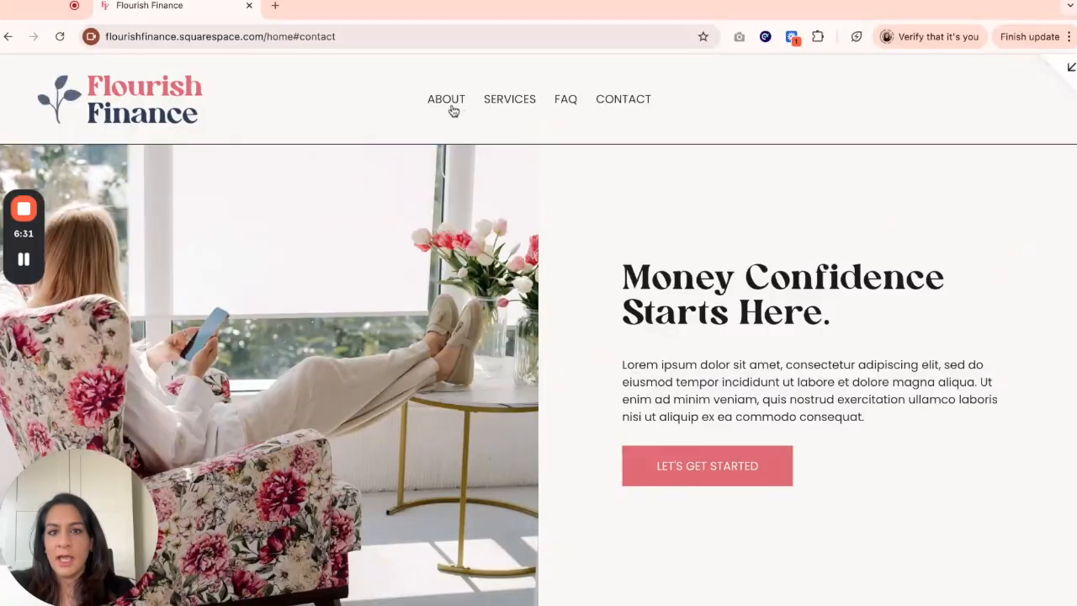